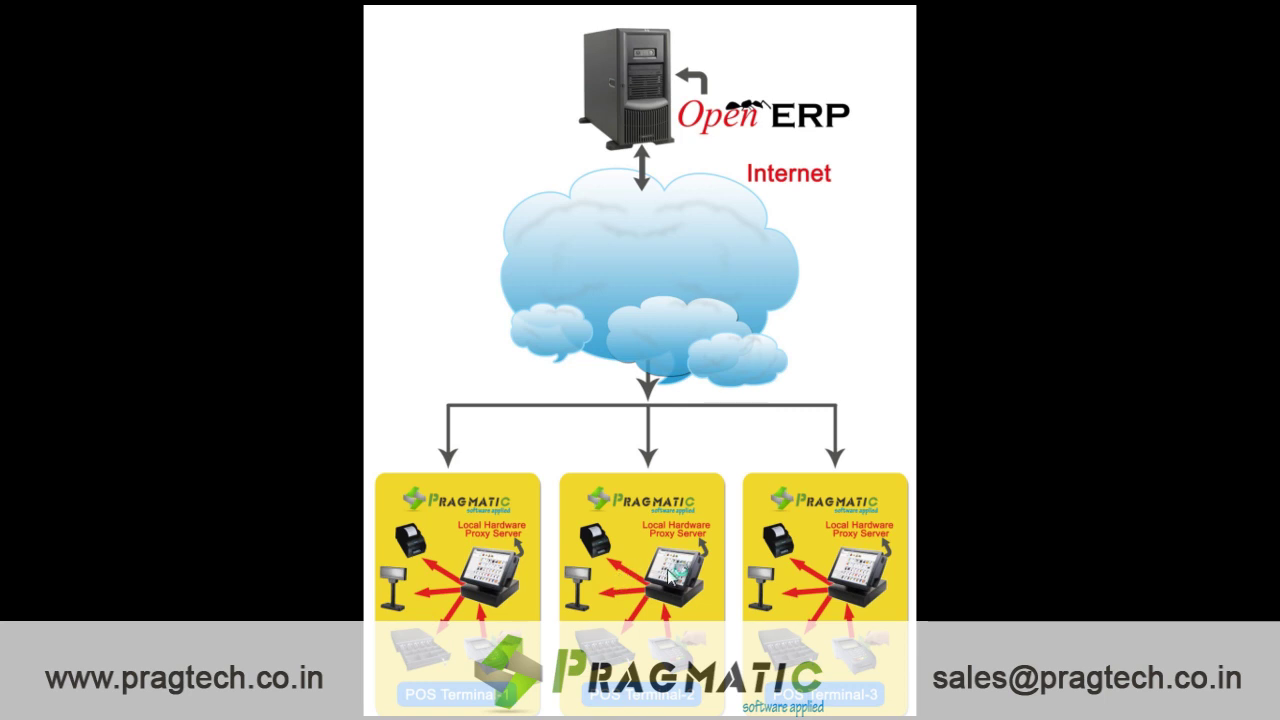
Leave the cloud-to-POS architecture slide and bring up the OpenERP Inbox in Firefox.
{"action": "key", "text": "alt+Tab"}
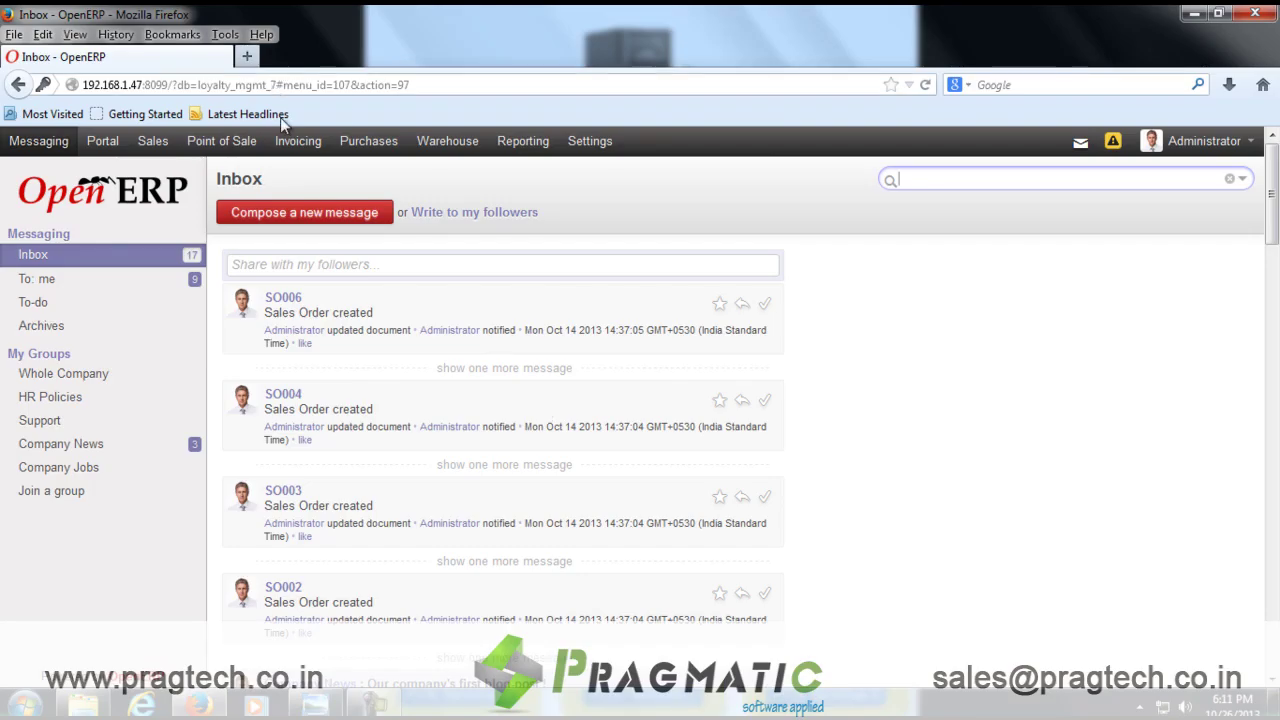
Open Point of Sale to session Main/00004, then the Point Scheme Release list.
{"action": "left_click", "coordinate": [228, 146]}
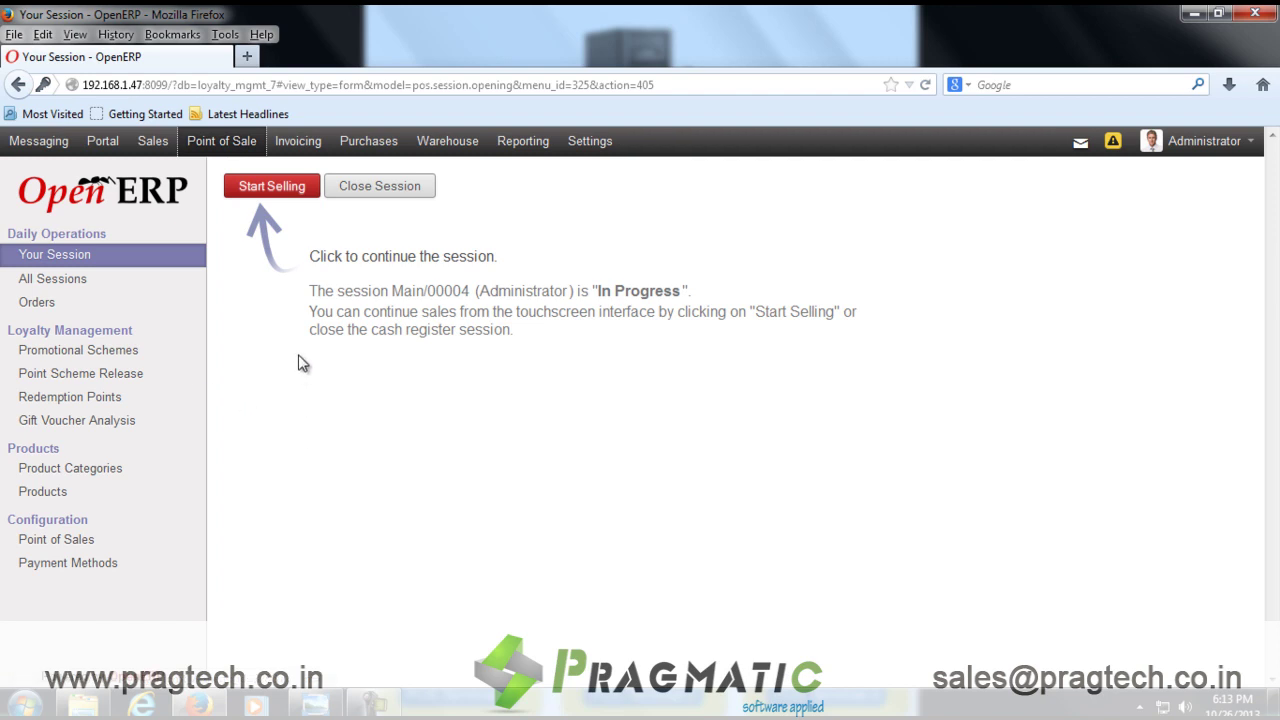
{"action": "left_click", "coordinate": [118, 380]}
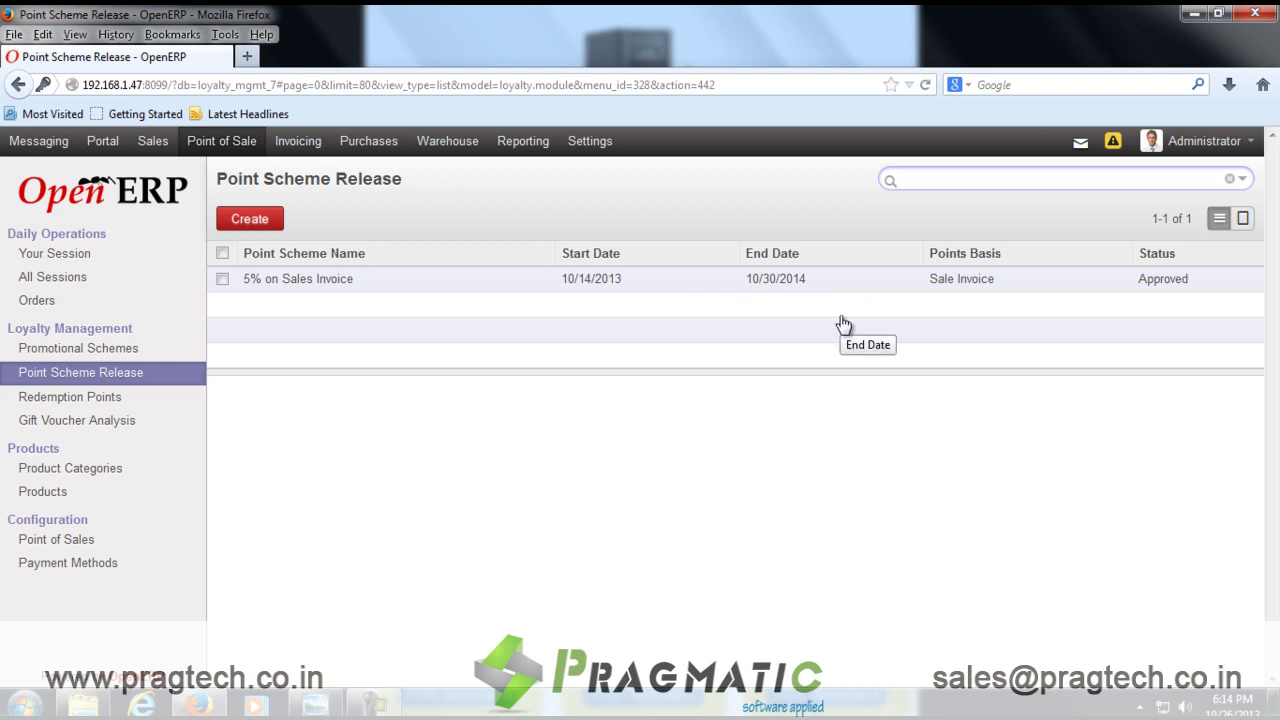
Review the Redemption Points rules, then the five Buy X Get Y Free promotional schemes.
{"action": "left_click", "coordinate": [62, 398]}
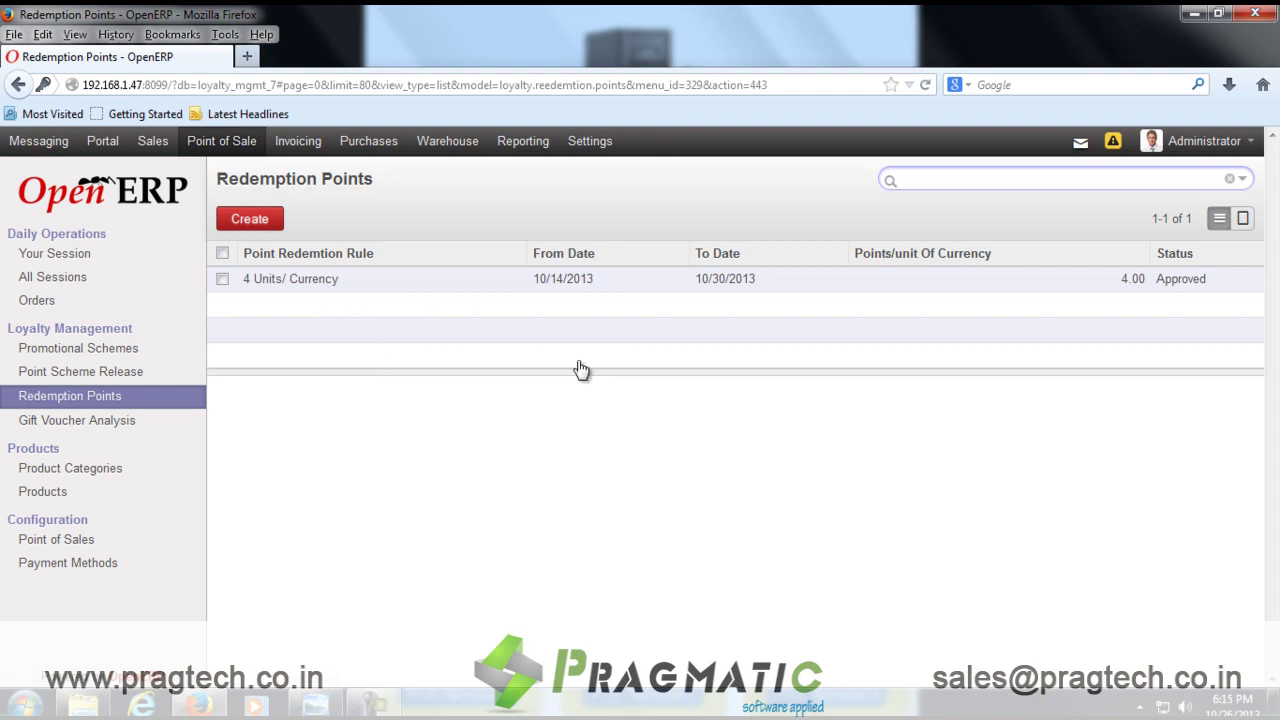
{"action": "left_click", "coordinate": [118, 350]}
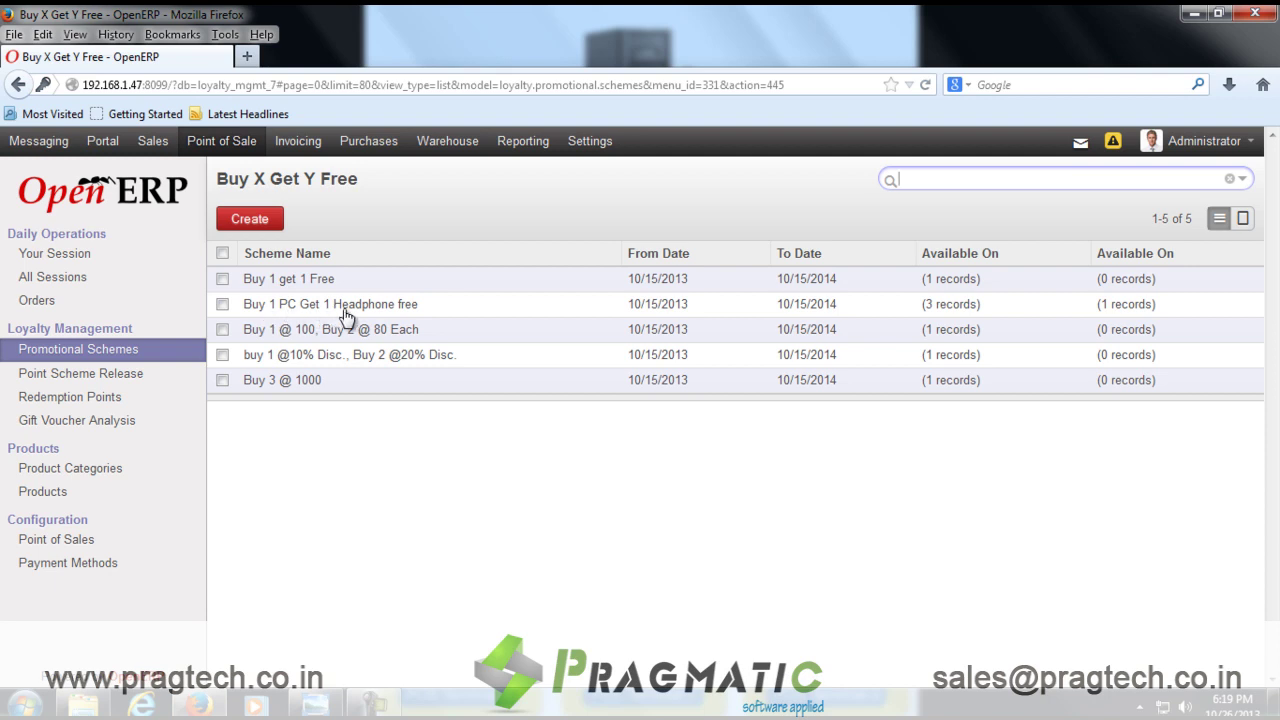
Open session Main/00004 and start selling in the touchscreen POS.
{"action": "left_click", "coordinate": [221, 141]}
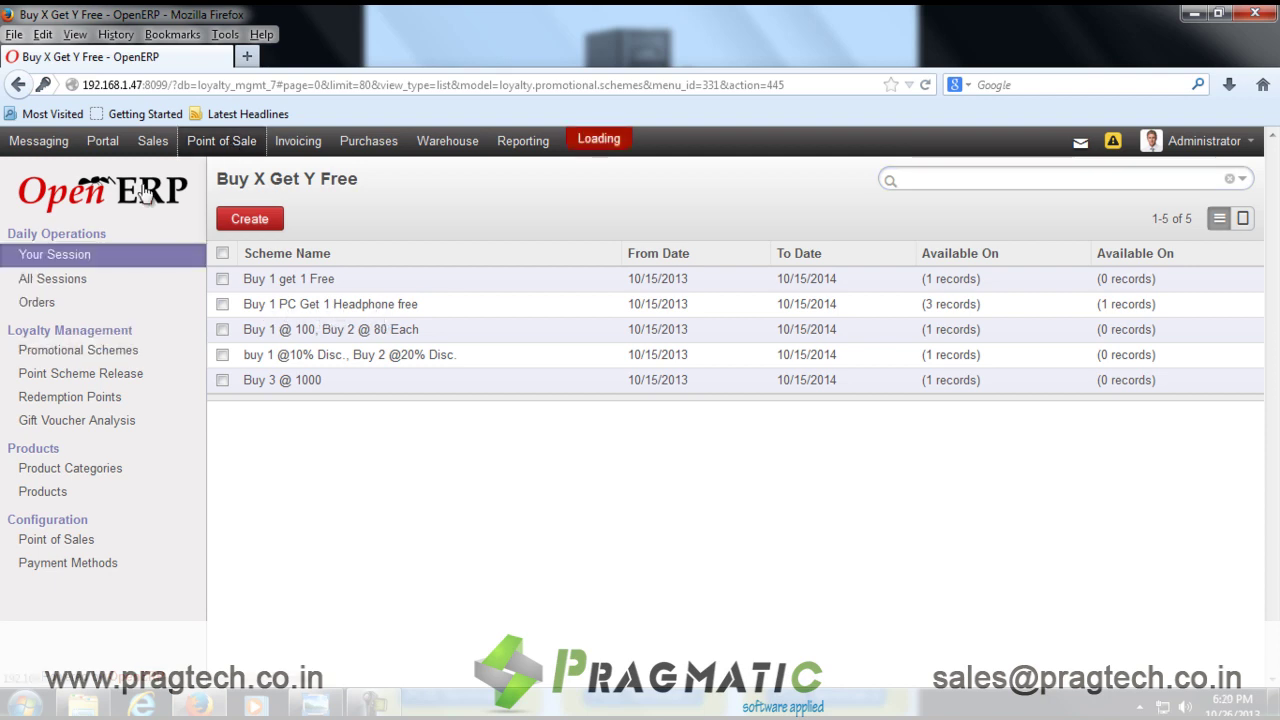
{"action": "left_click", "coordinate": [108, 256]}
{"action": "left_click", "coordinate": [283, 188]}
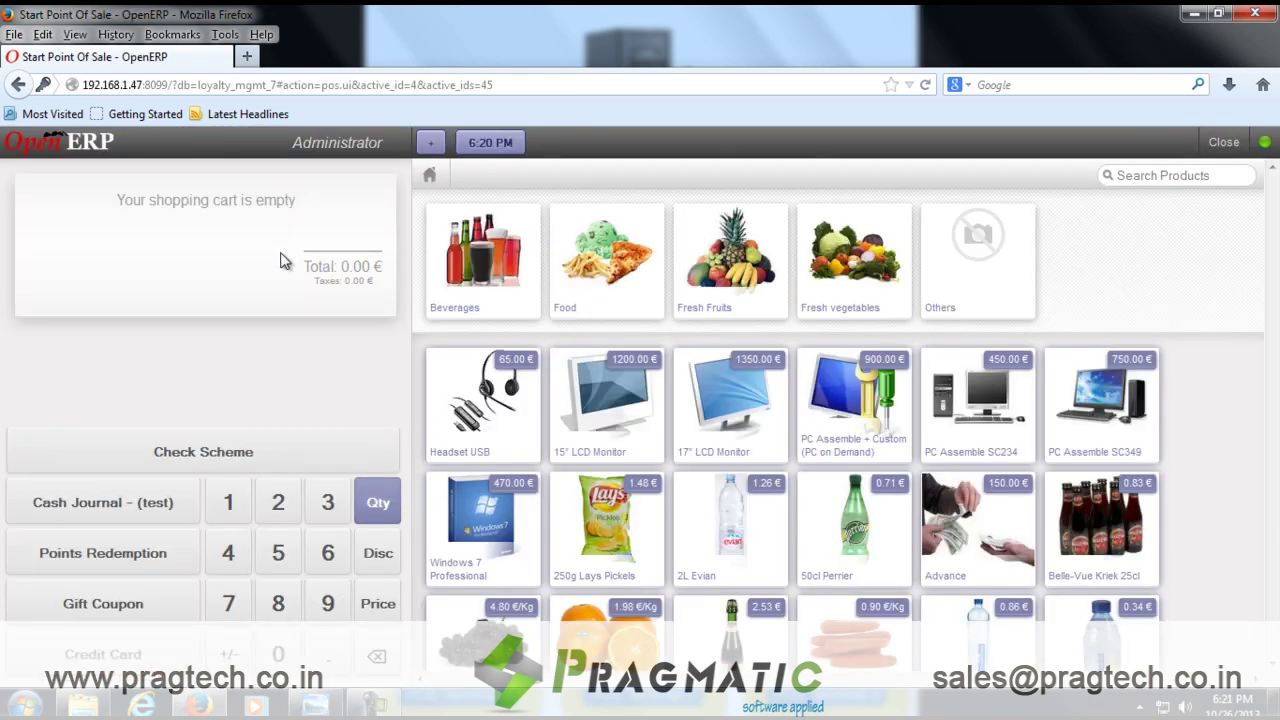
Add two 250g Lays Pickels and apply the scheme making one free, totalling 1.48 €.
{"action": "left_click", "coordinate": [604, 530]}
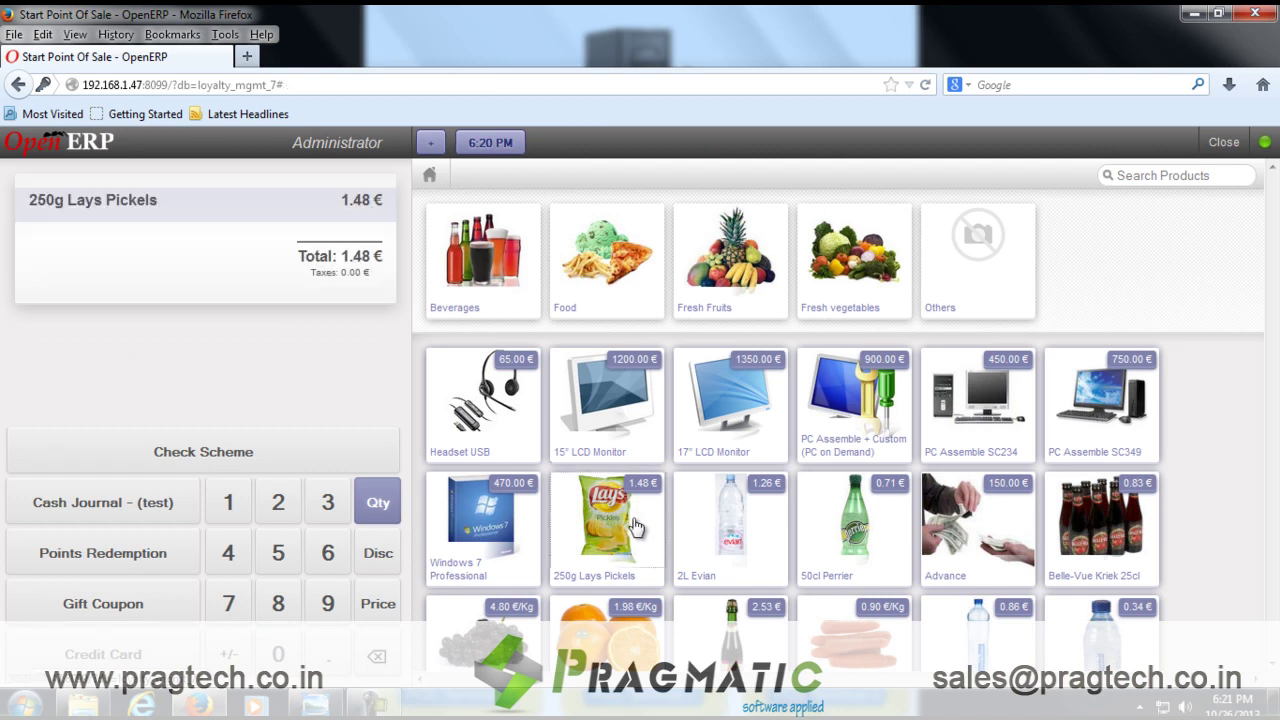
{"action": "left_click", "coordinate": [604, 530]}
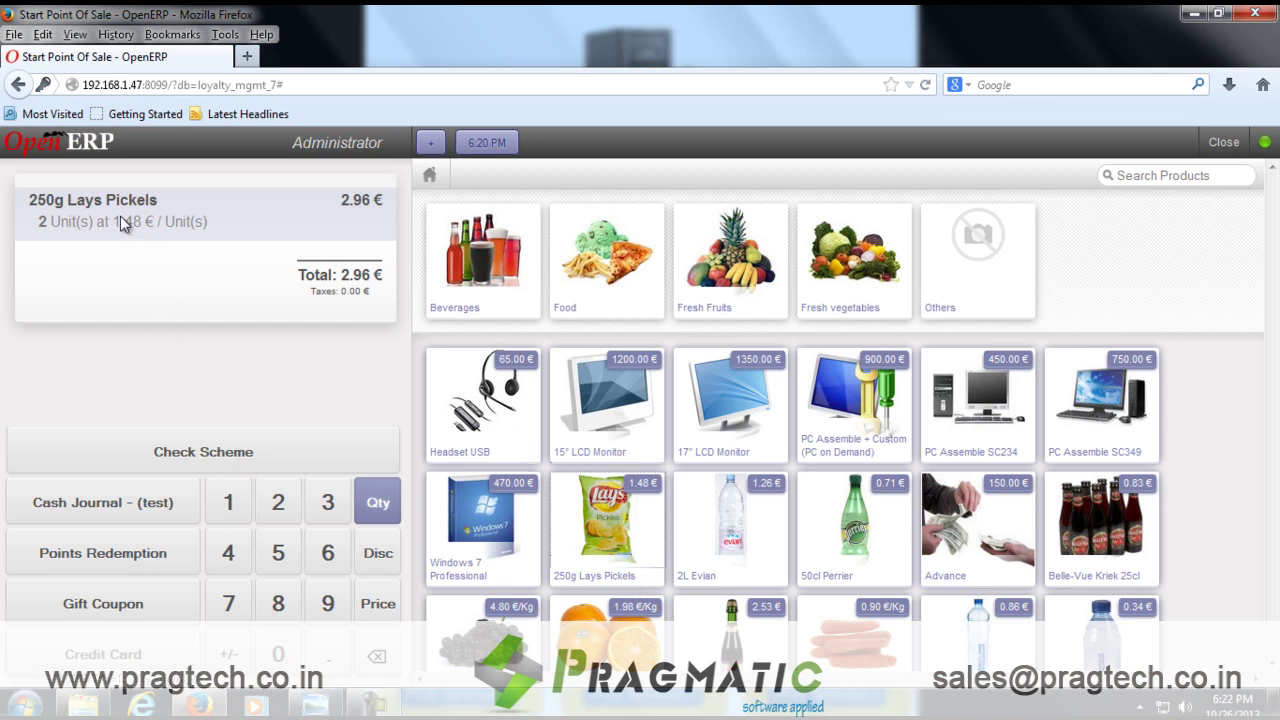
{"action": "left_click", "coordinate": [197, 454]}
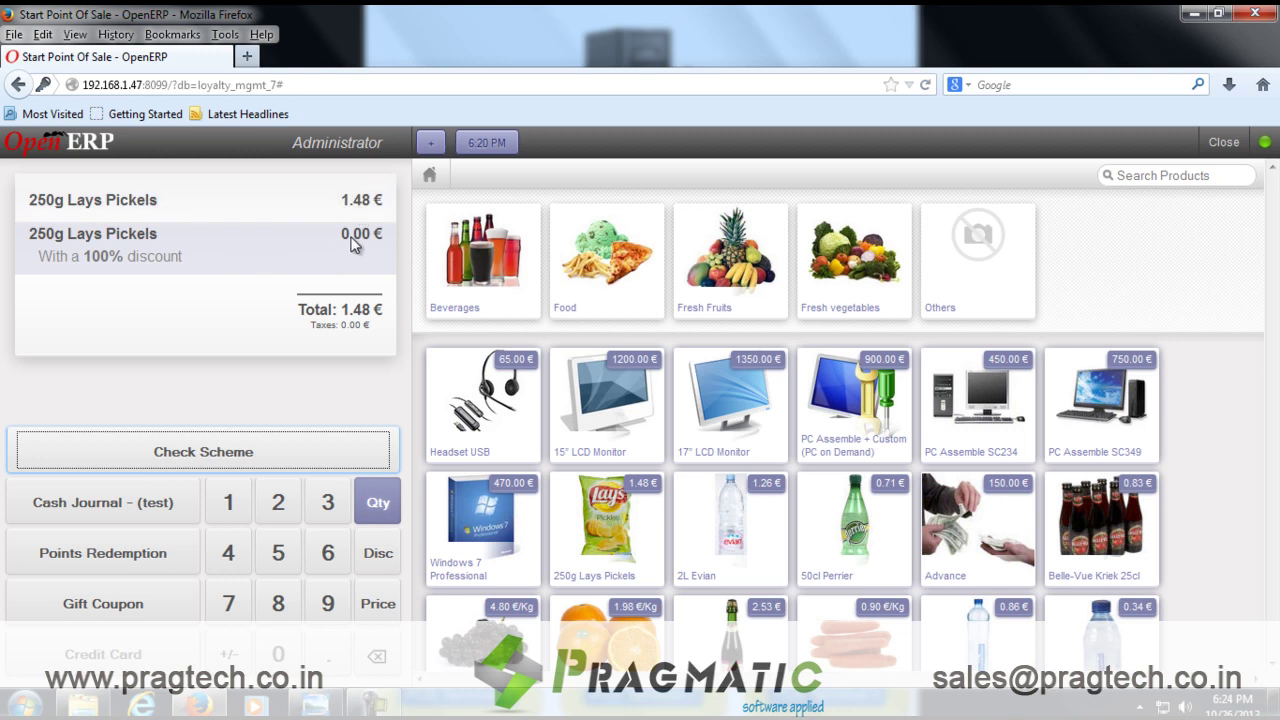
{"action": "left_click", "coordinate": [238, 440]}
Choose Cash Journal payment with Agrolait as the customer.
{"action": "left_click", "coordinate": [130, 507]}
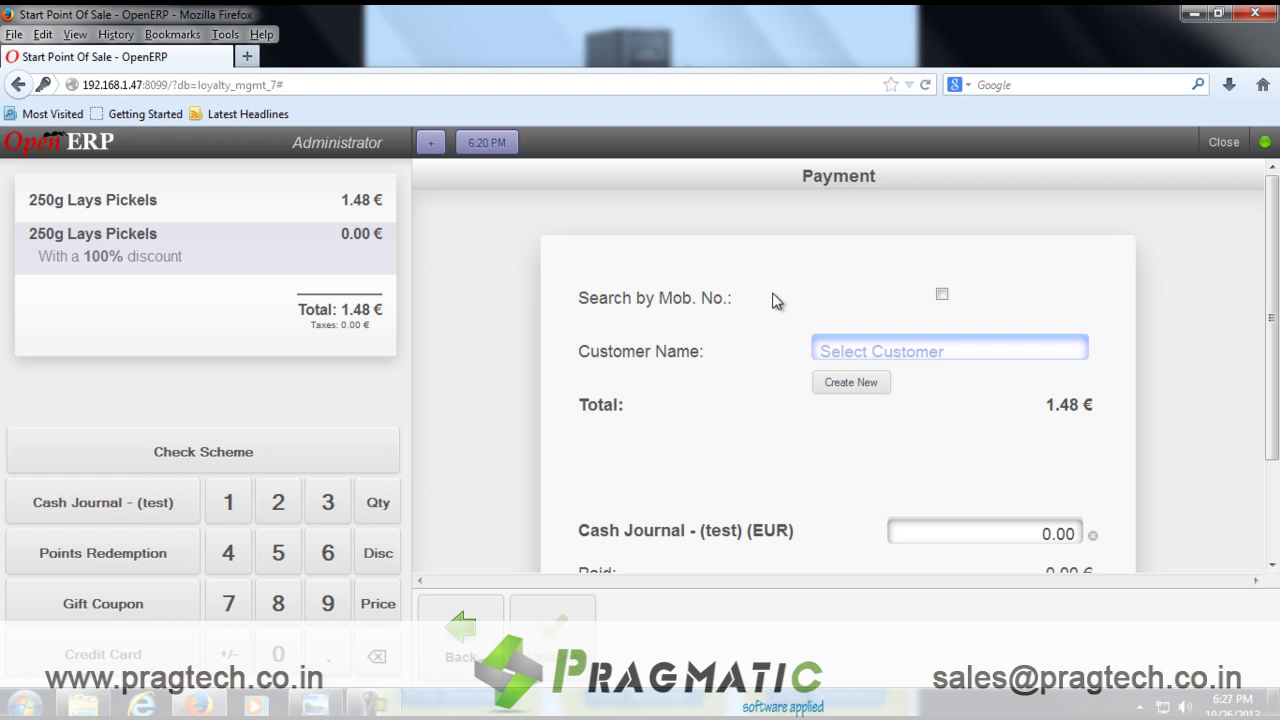
{"action": "type", "text": "a"}
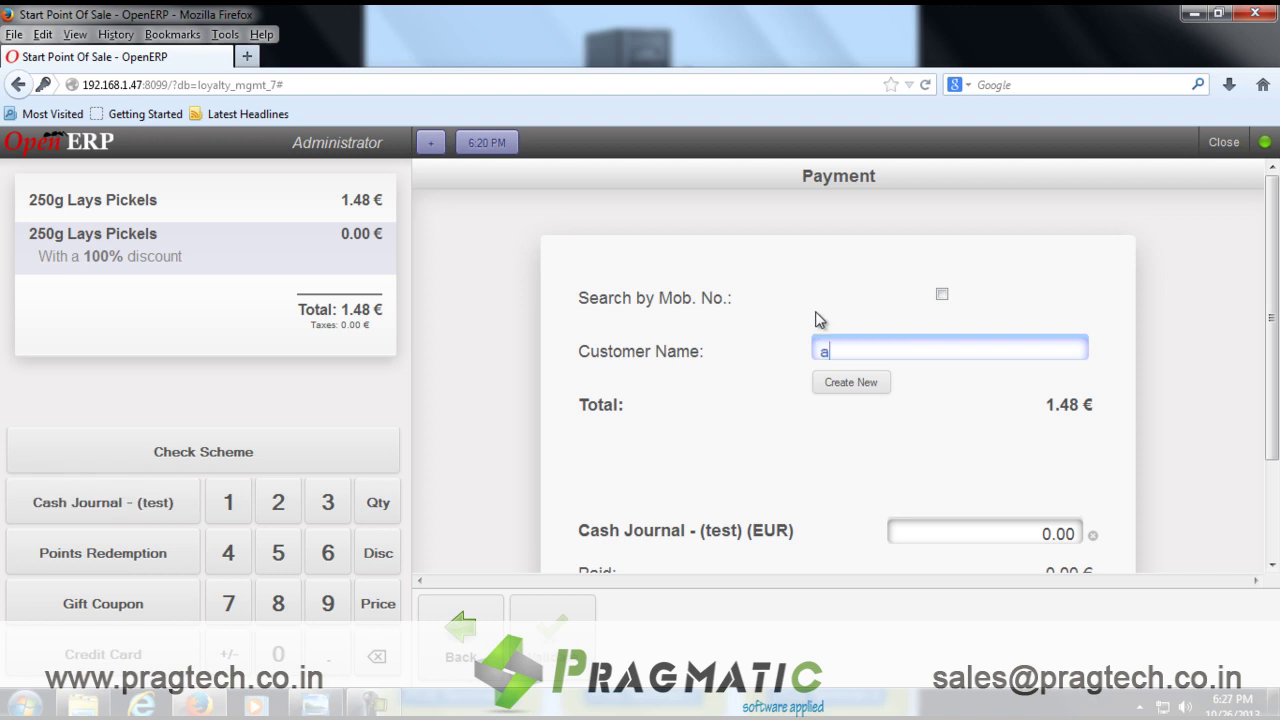
{"action": "left_click", "coordinate": [868, 393]}
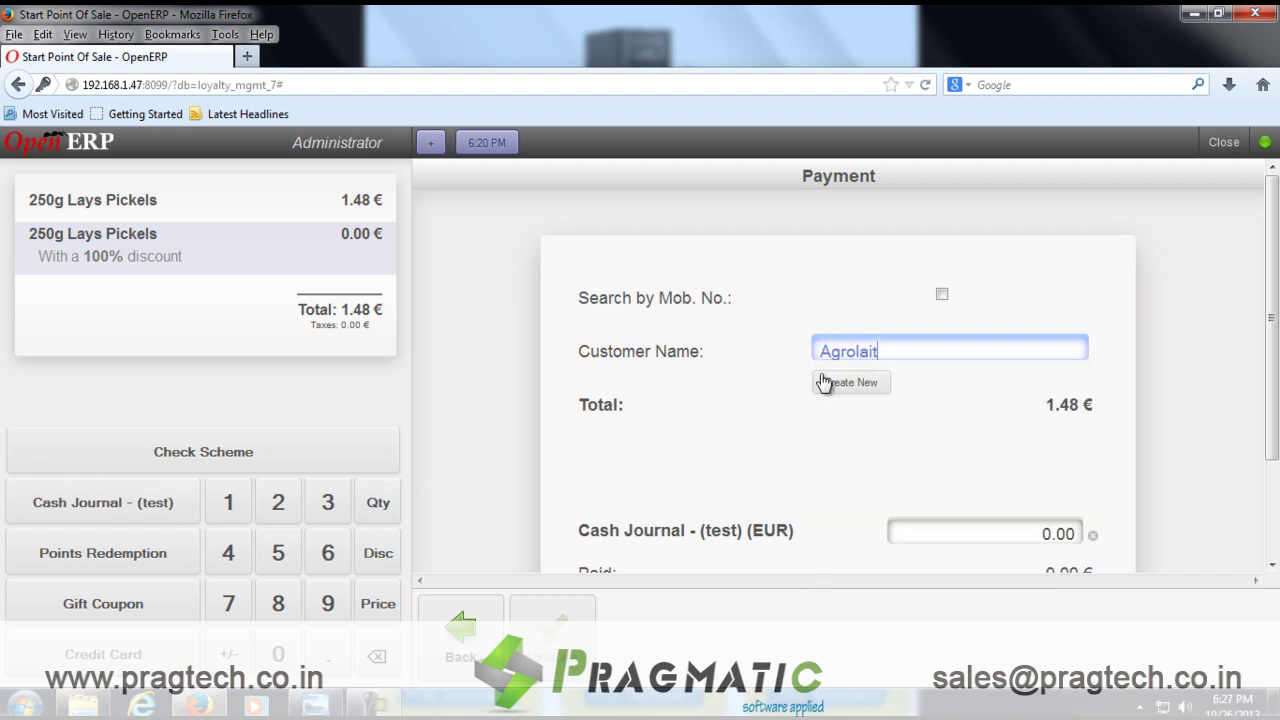
{"action": "left_click", "coordinate": [828, 382]}
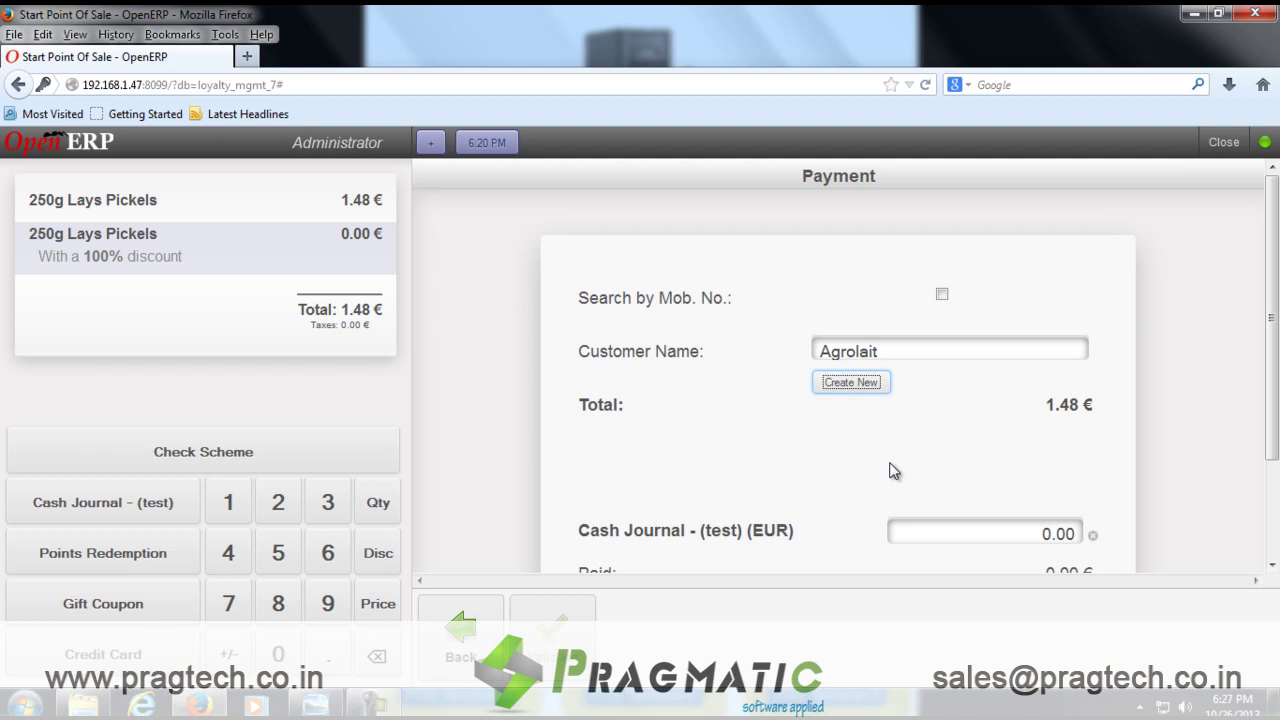
{"action": "scroll", "coordinate": [893, 471], "scroll_direction": "down", "scroll_amount": 3}
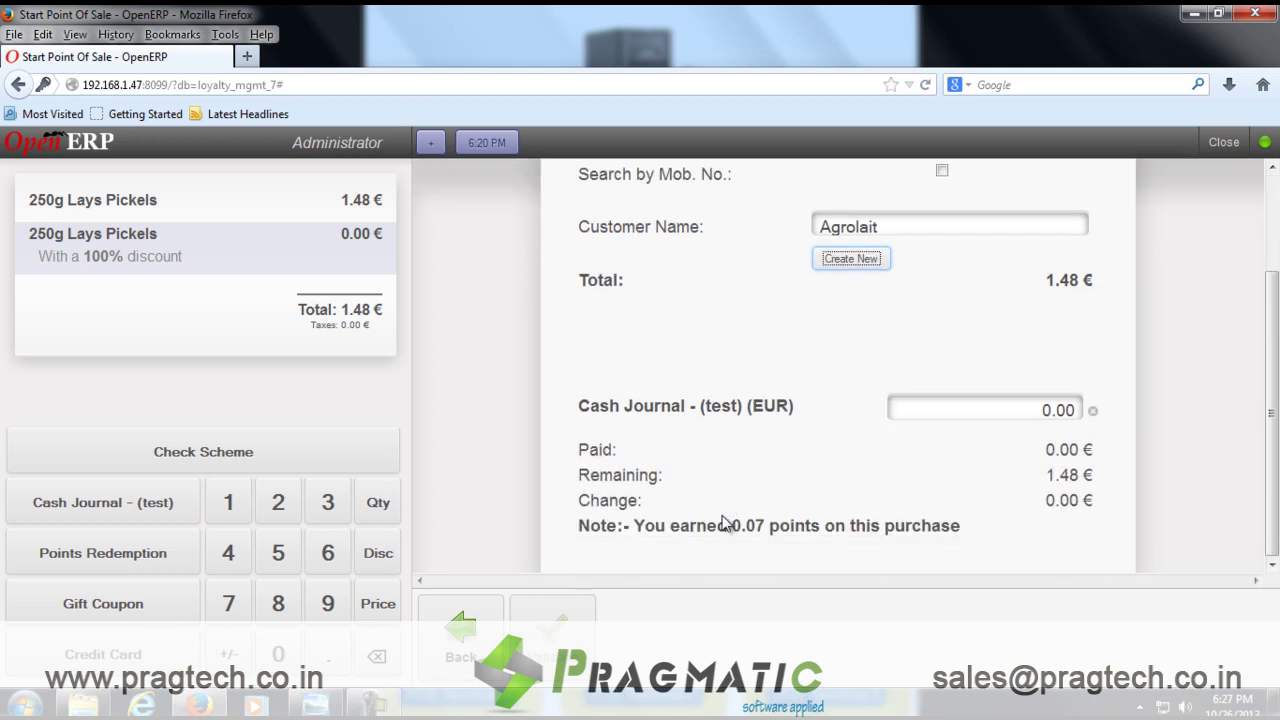
Enter 1.48 as the cash amount, confirm the receipt, and start the next order.
{"action": "double_click", "coordinate": [1043, 408]}
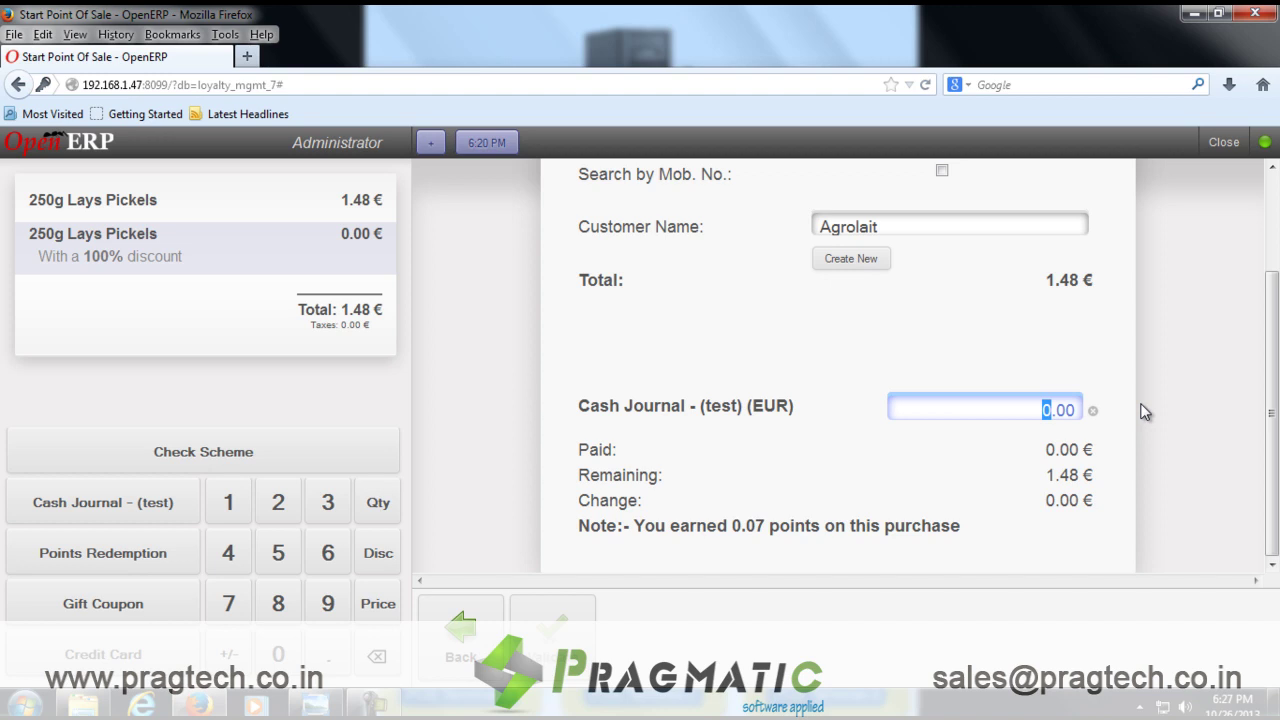
{"action": "key", "text": "BackSpace"}
{"action": "type", "text": "1.48"}
{"action": "key", "text": "Return"}
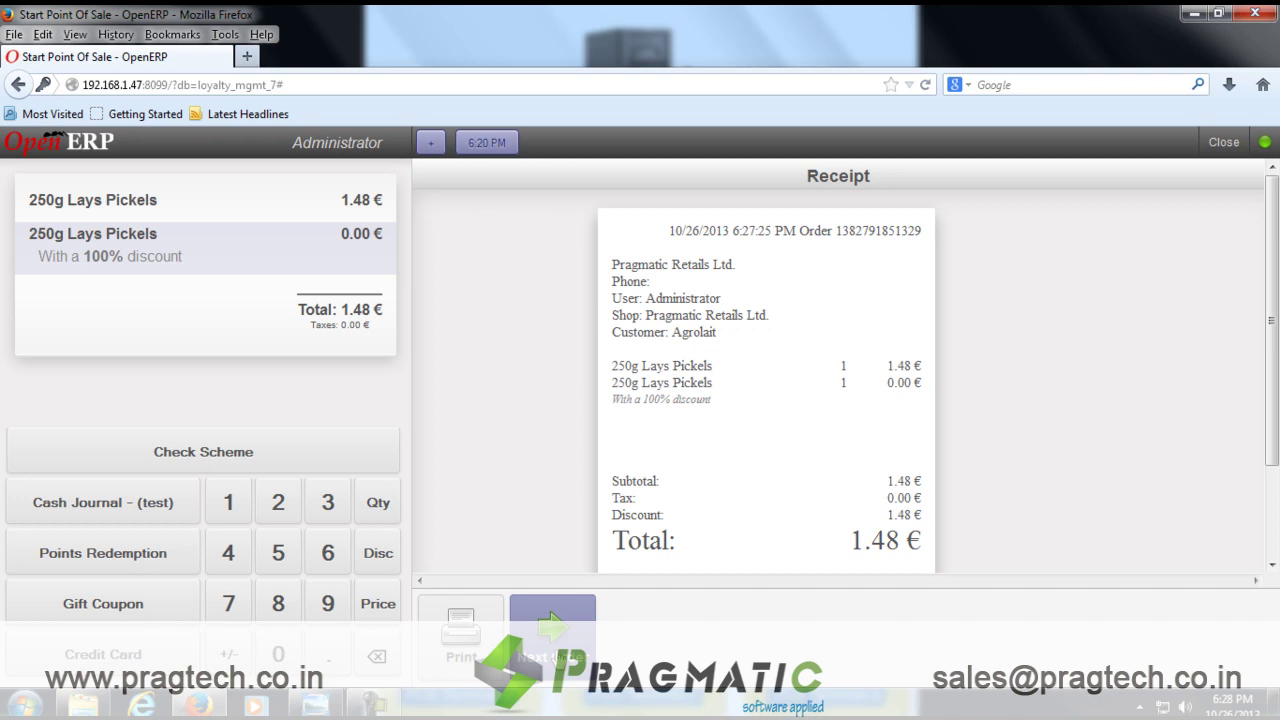
{"action": "left_click", "coordinate": [551, 625]}
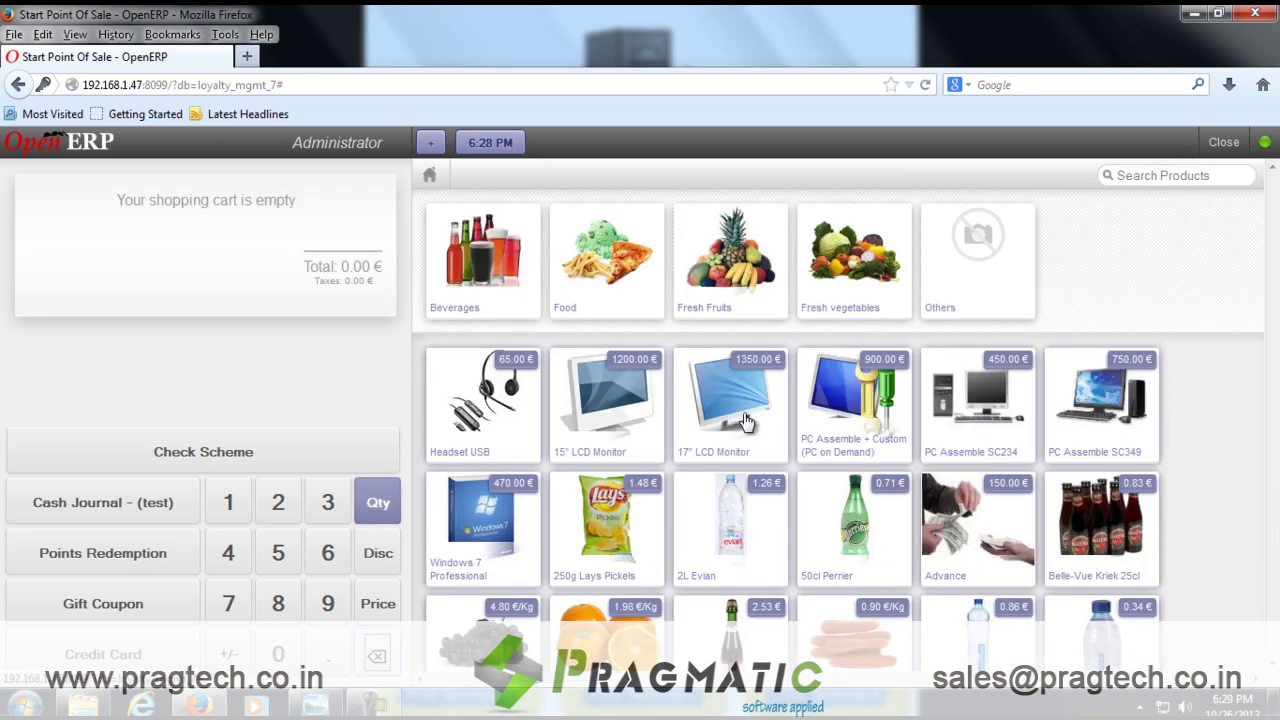
Add the 17" LCD Monitor and choose points redemption payment for customer Agrolait.
{"action": "left_click", "coordinate": [743, 418]}
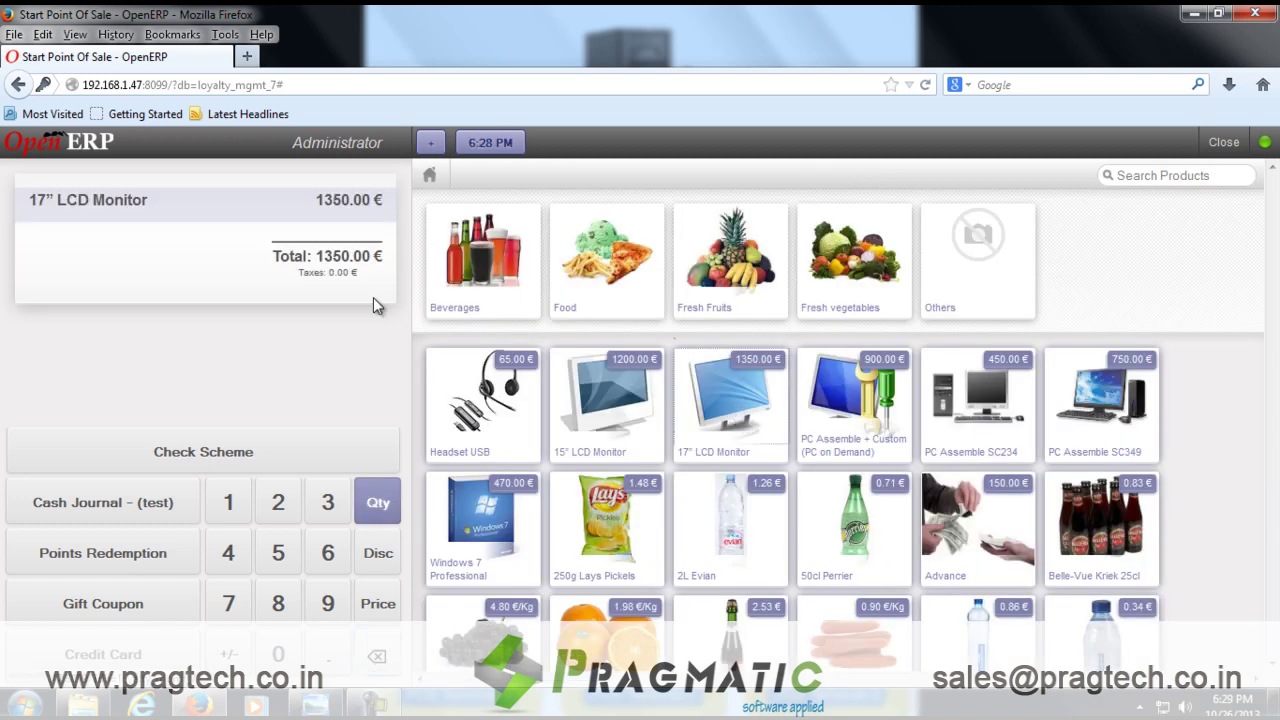
{"action": "left_click", "coordinate": [76, 492]}
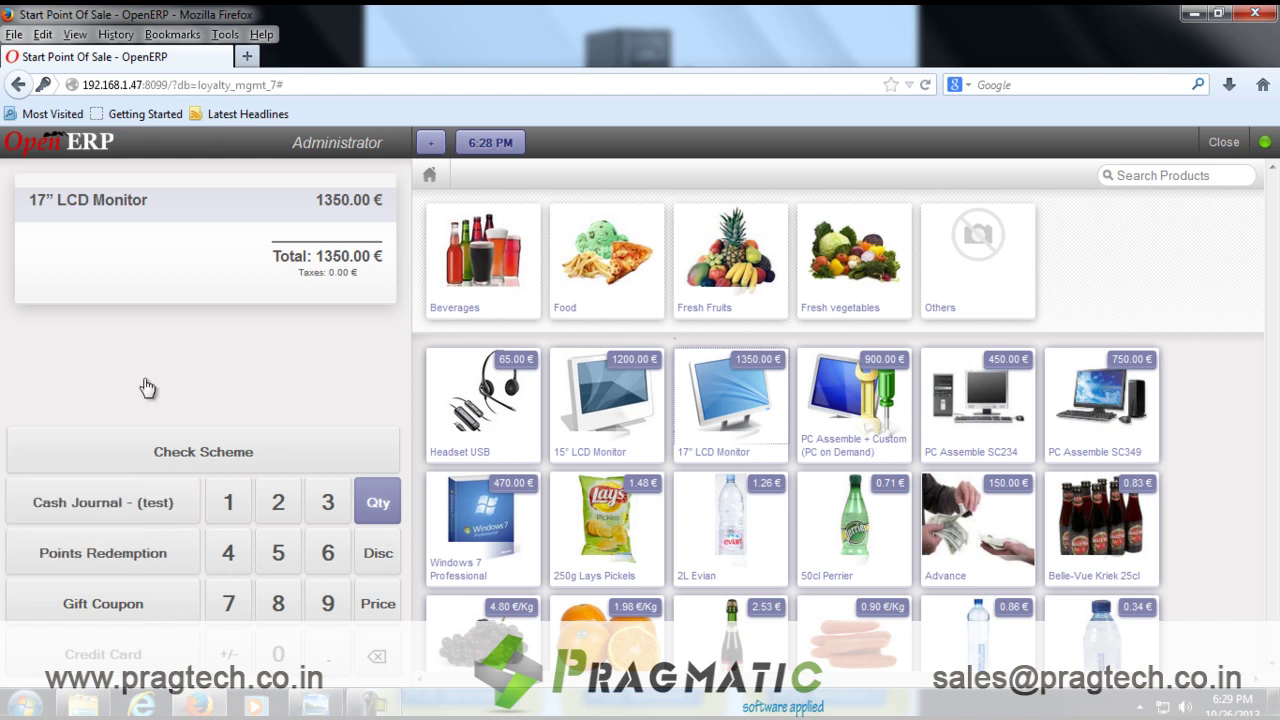
{"action": "left_click", "coordinate": [118, 560]}
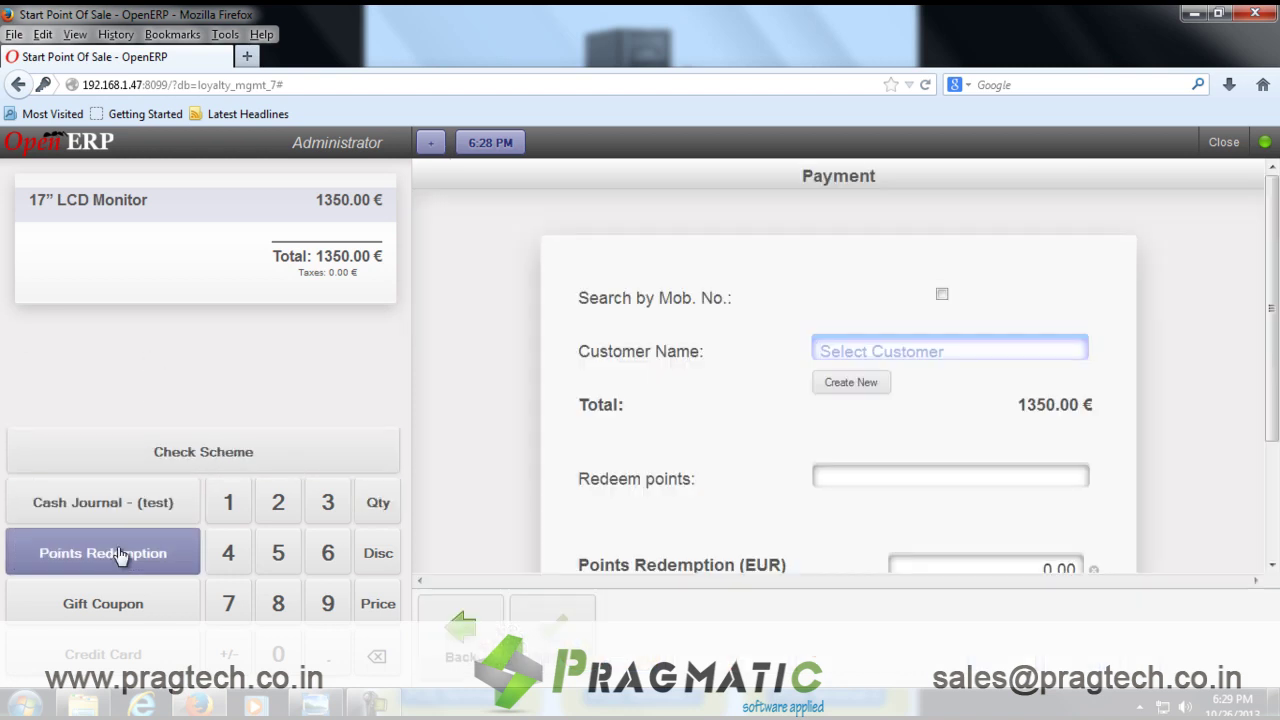
{"action": "type", "text": "ag"}
{"action": "left_click", "coordinate": [916, 369]}
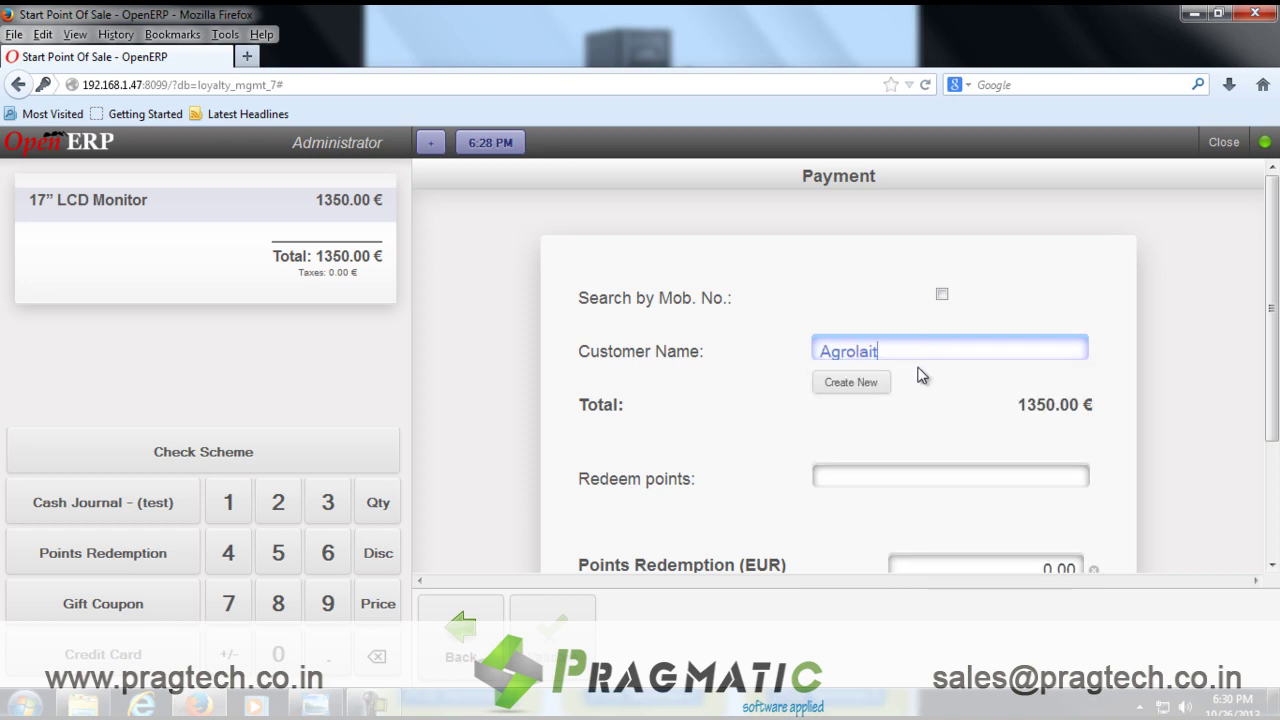
{"action": "key", "text": "Tab"}
{"action": "scroll", "coordinate": [1000, 436], "scroll_direction": "down", "scroll_amount": 1}
Redeem 100 points worth 25.00 € toward the 1350.00 € total.
{"action": "left_click", "coordinate": [966, 436]}
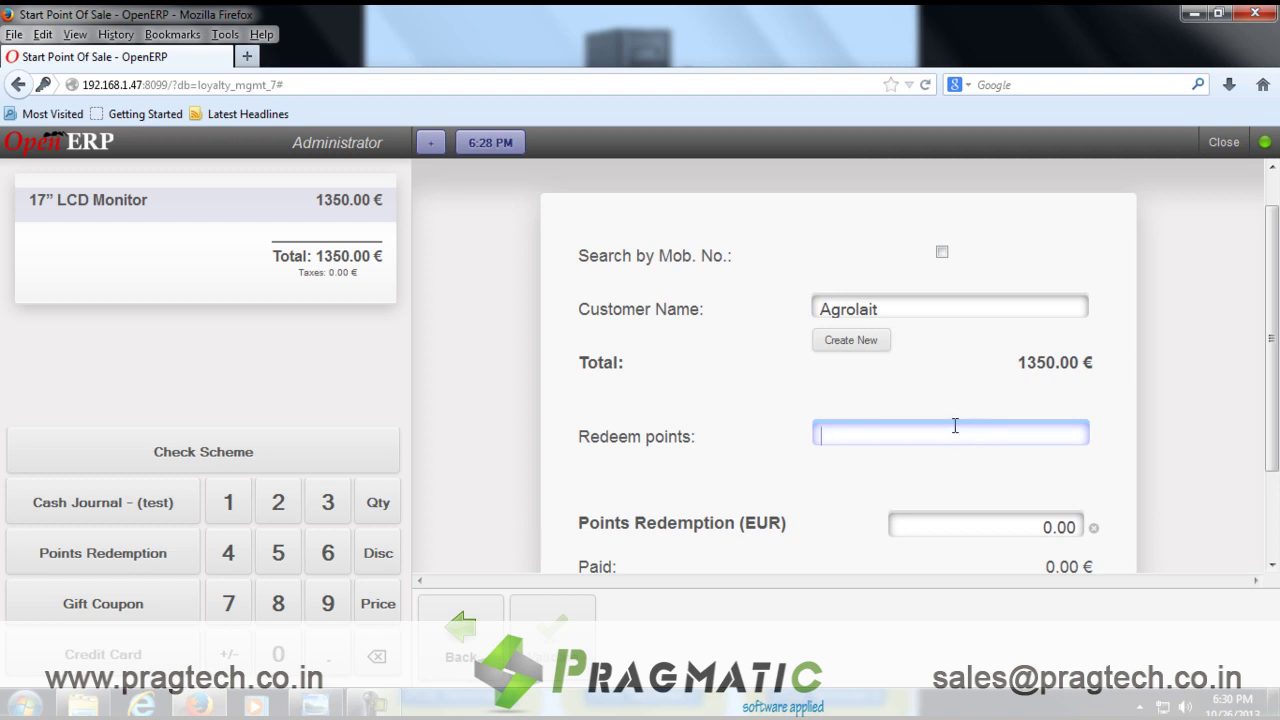
{"action": "type", "text": "100"}
{"action": "key", "text": "Tab"}
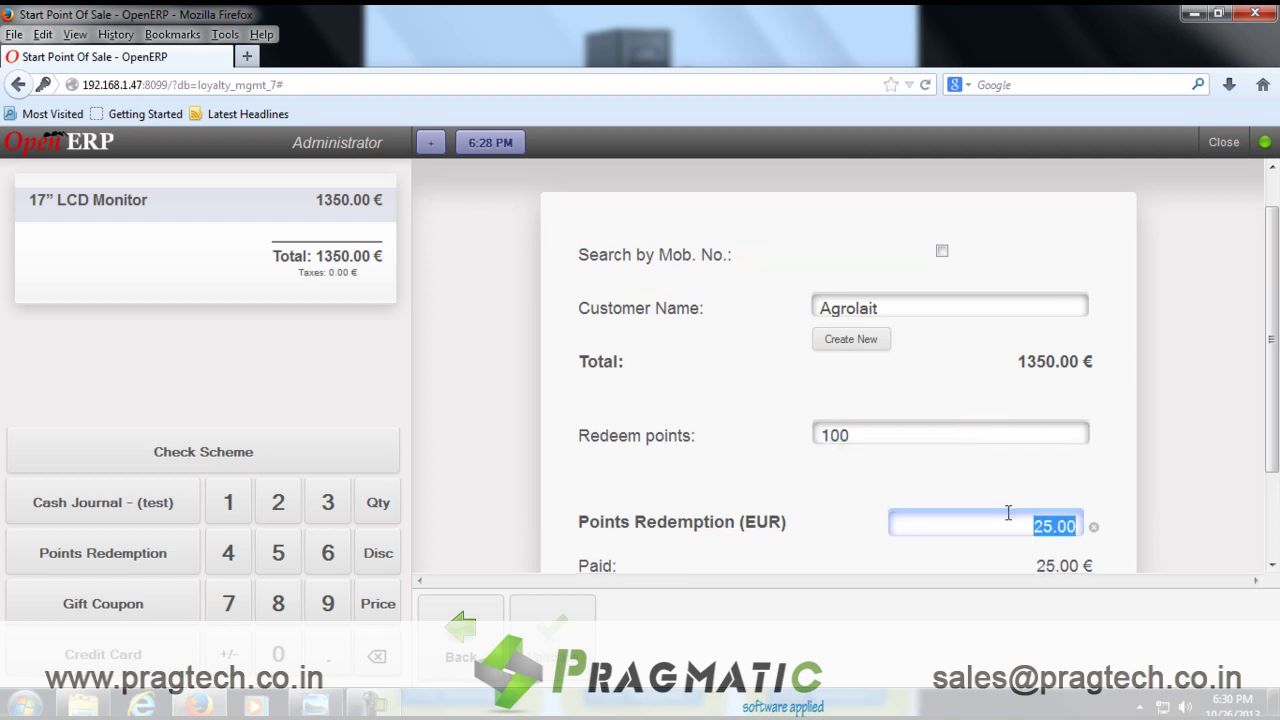
{"action": "scroll", "coordinate": [1000, 500], "scroll_direction": "down", "scroll_amount": 1}
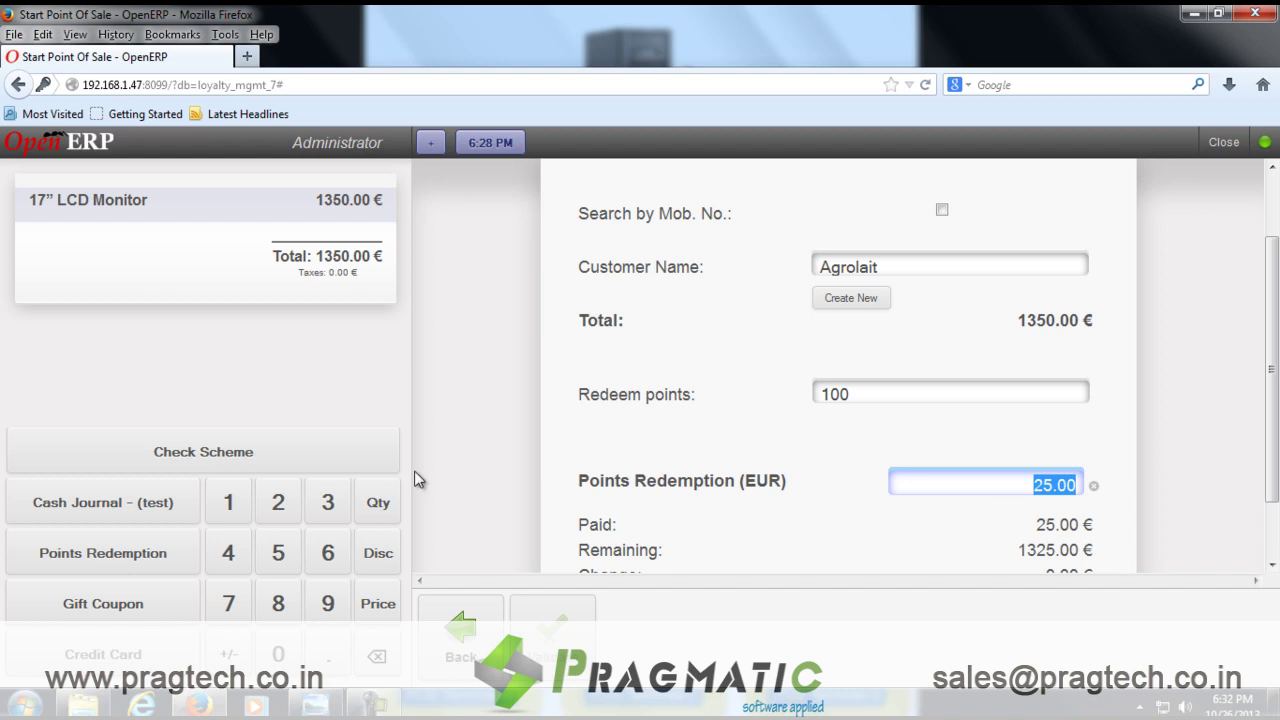
Pay the remaining 1325 through Cash Journal - (test) and validate the order.
{"action": "left_click", "coordinate": [70, 508]}
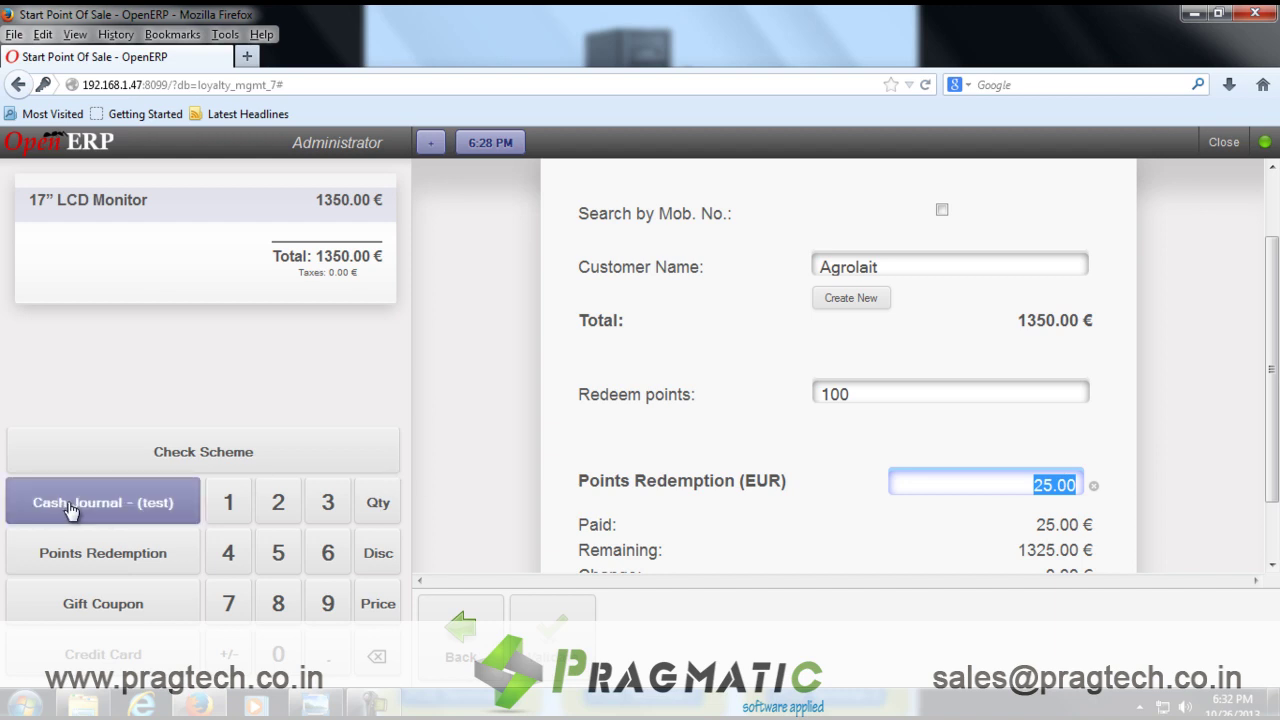
{"action": "left_click", "coordinate": [70, 508]}
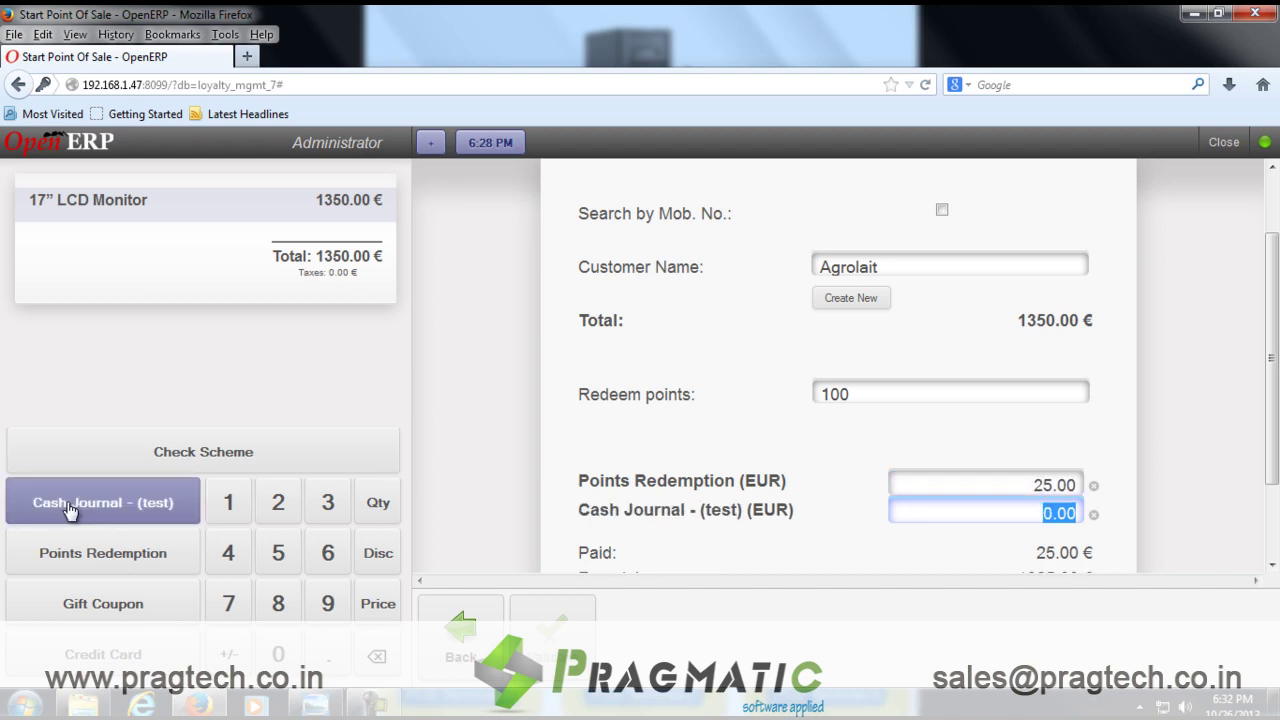
{"action": "scroll", "coordinate": [1010, 525], "scroll_direction": "down", "scroll_amount": 1}
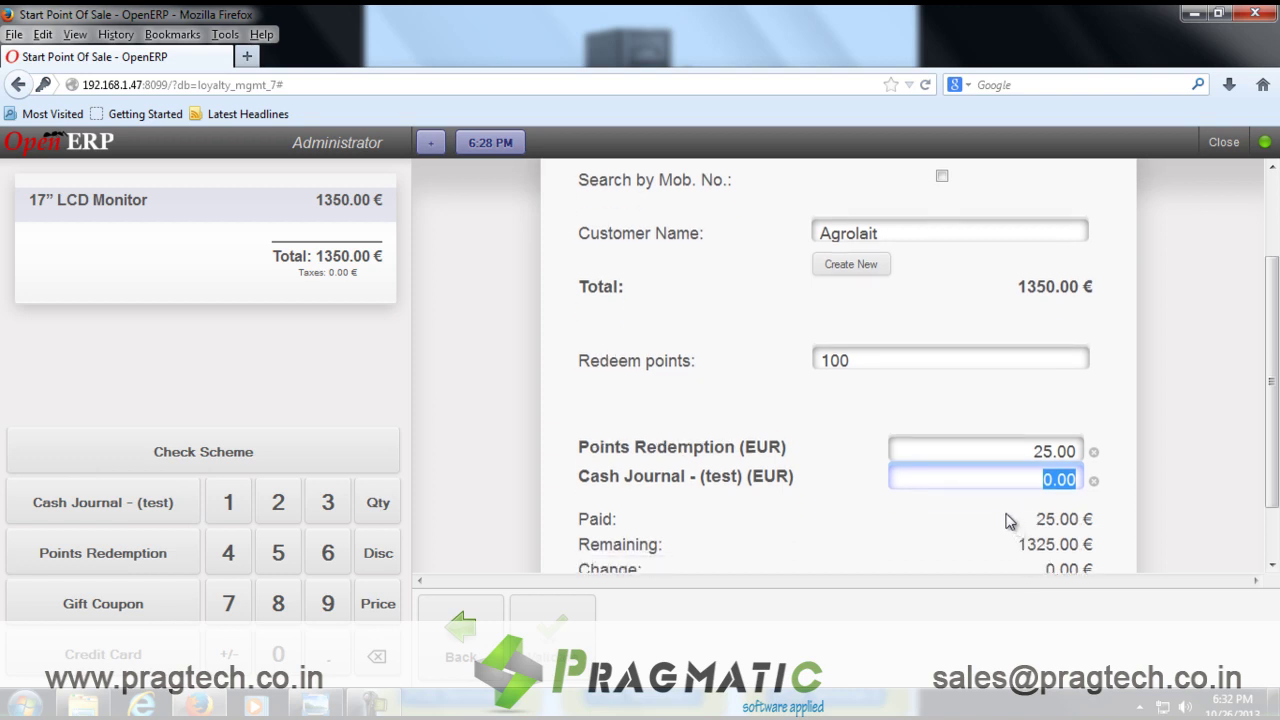
{"action": "type", "text": "1325"}
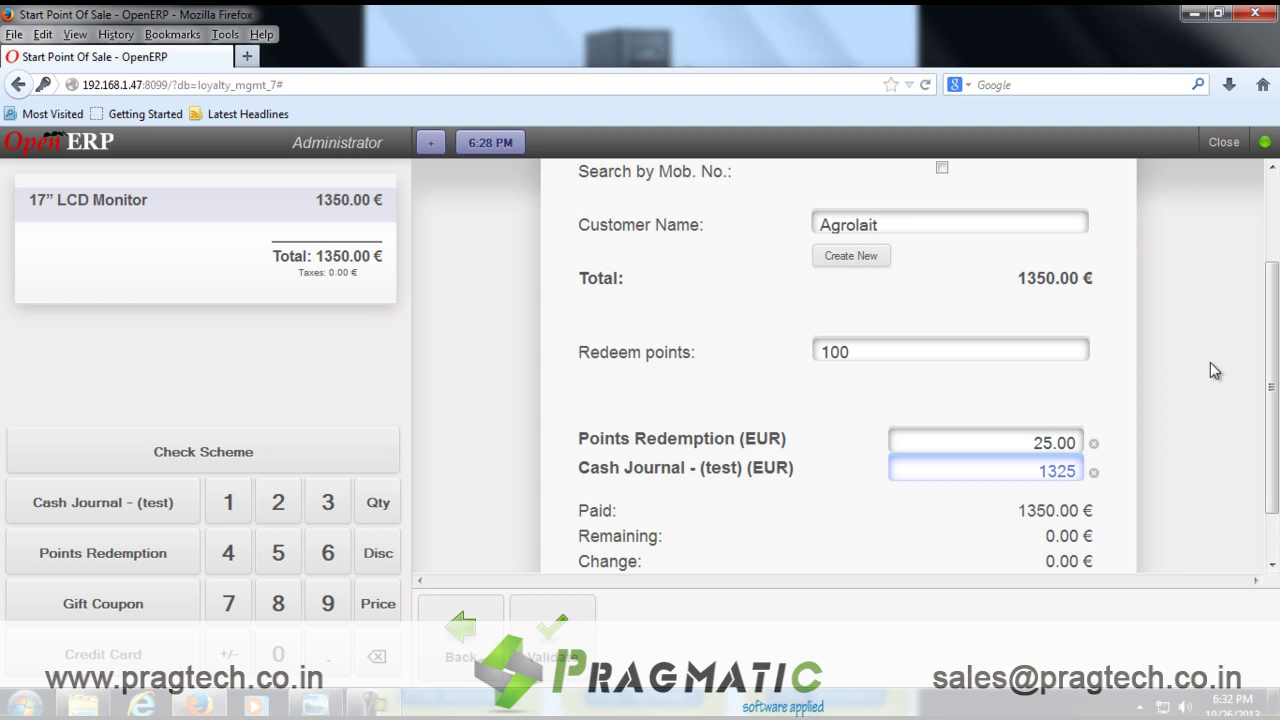
{"action": "left_click", "coordinate": [565, 632]}
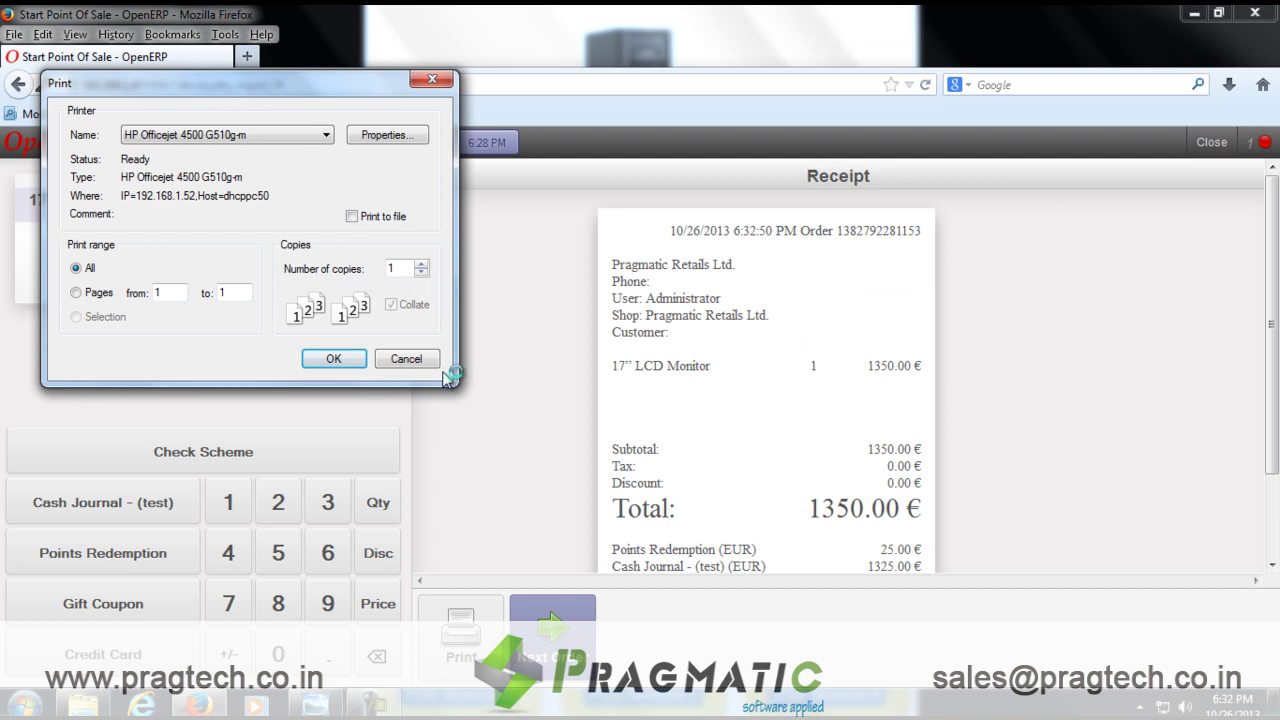
Skip printing, then pay the Gift Coupon 5K order with 5000.00 € cash and validate.
{"action": "left_click", "coordinate": [410, 358]}
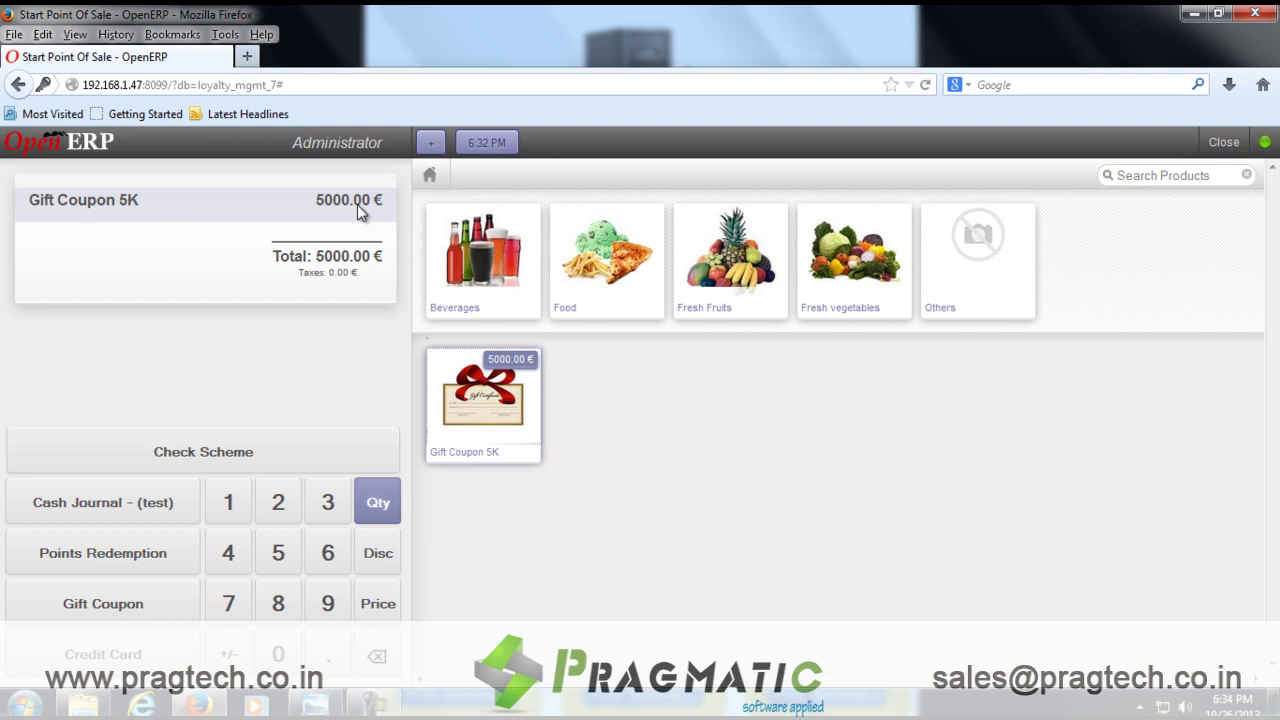
{"action": "left_click", "coordinate": [161, 505]}
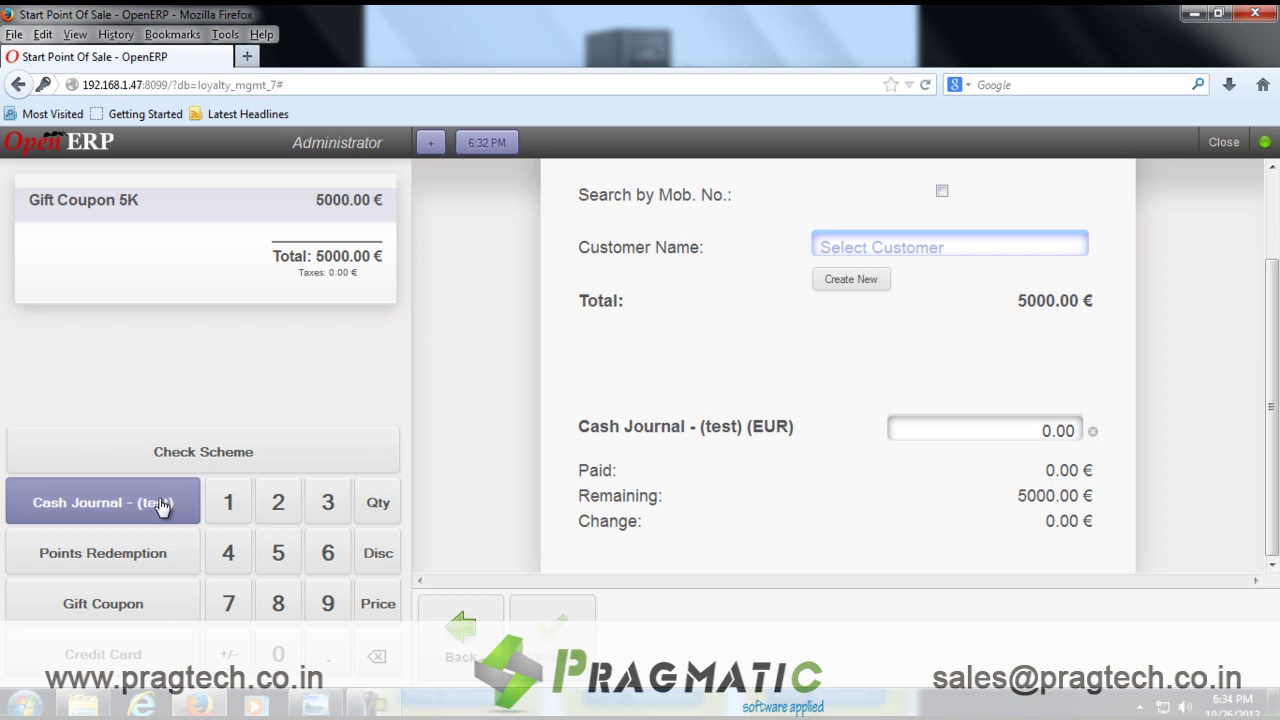
{"action": "left_click", "coordinate": [1044, 436]}
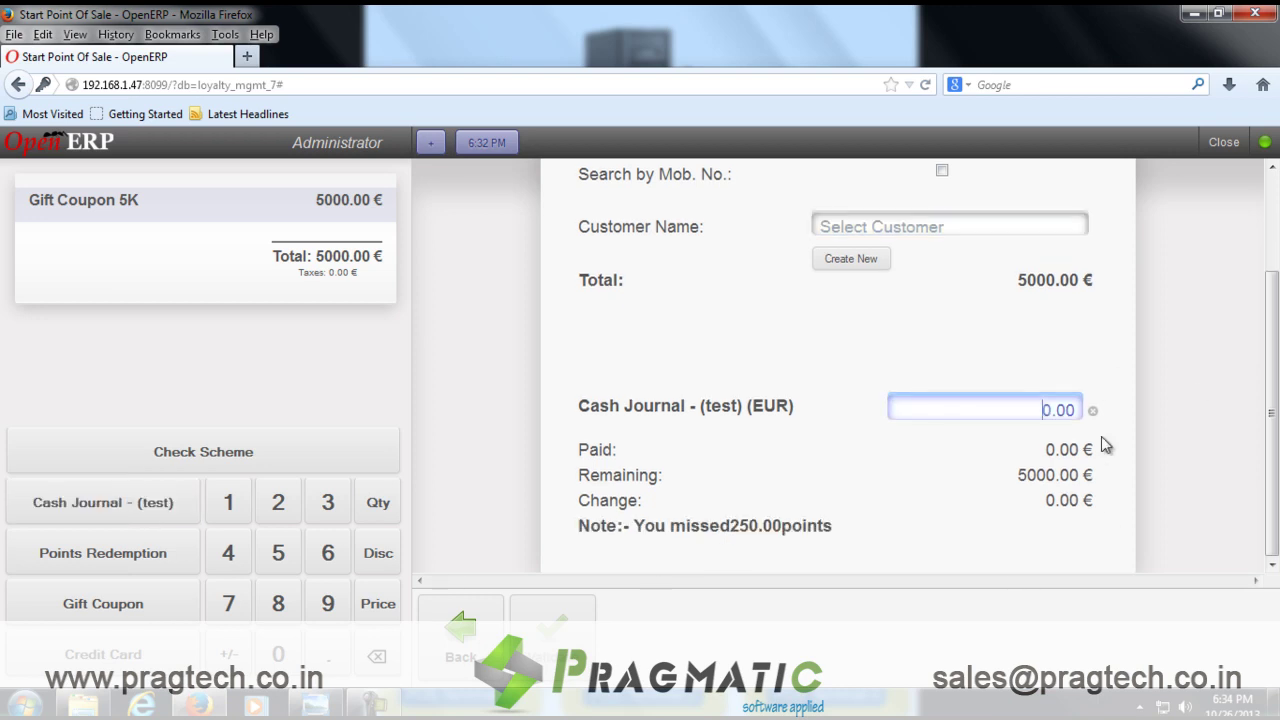
{"action": "type", "text": "500"}
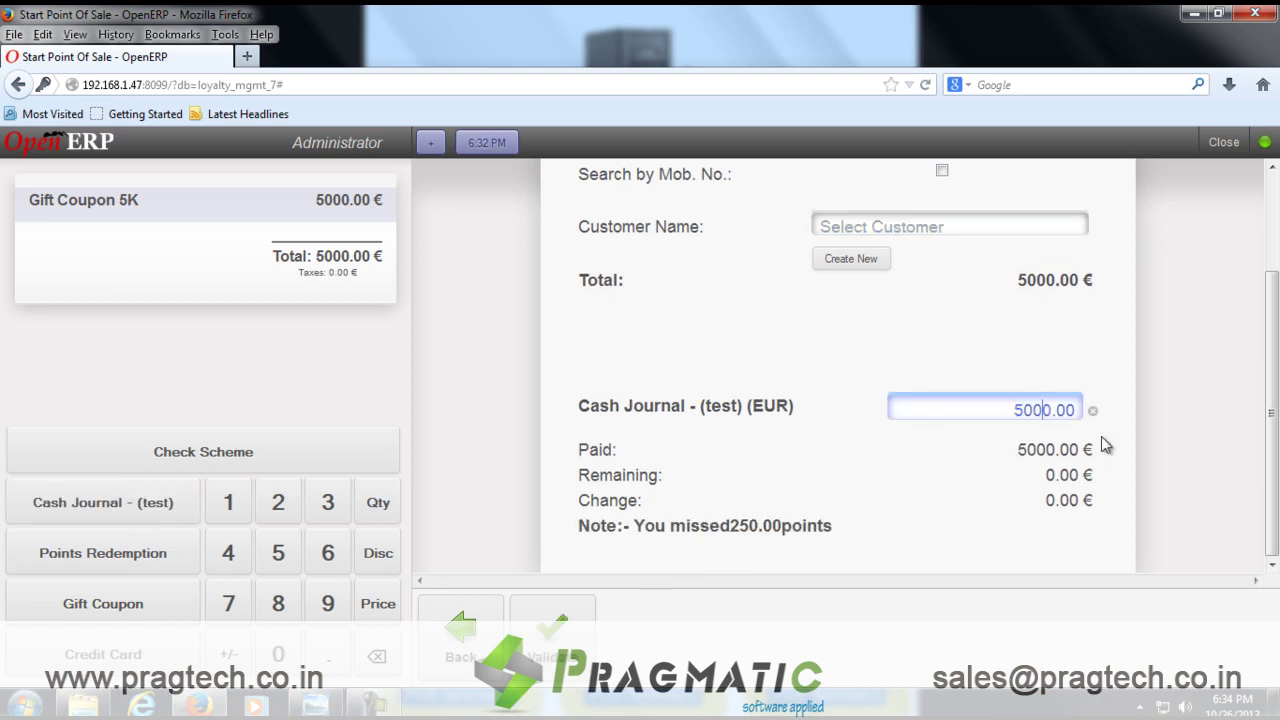
{"action": "left_click", "coordinate": [562, 641]}
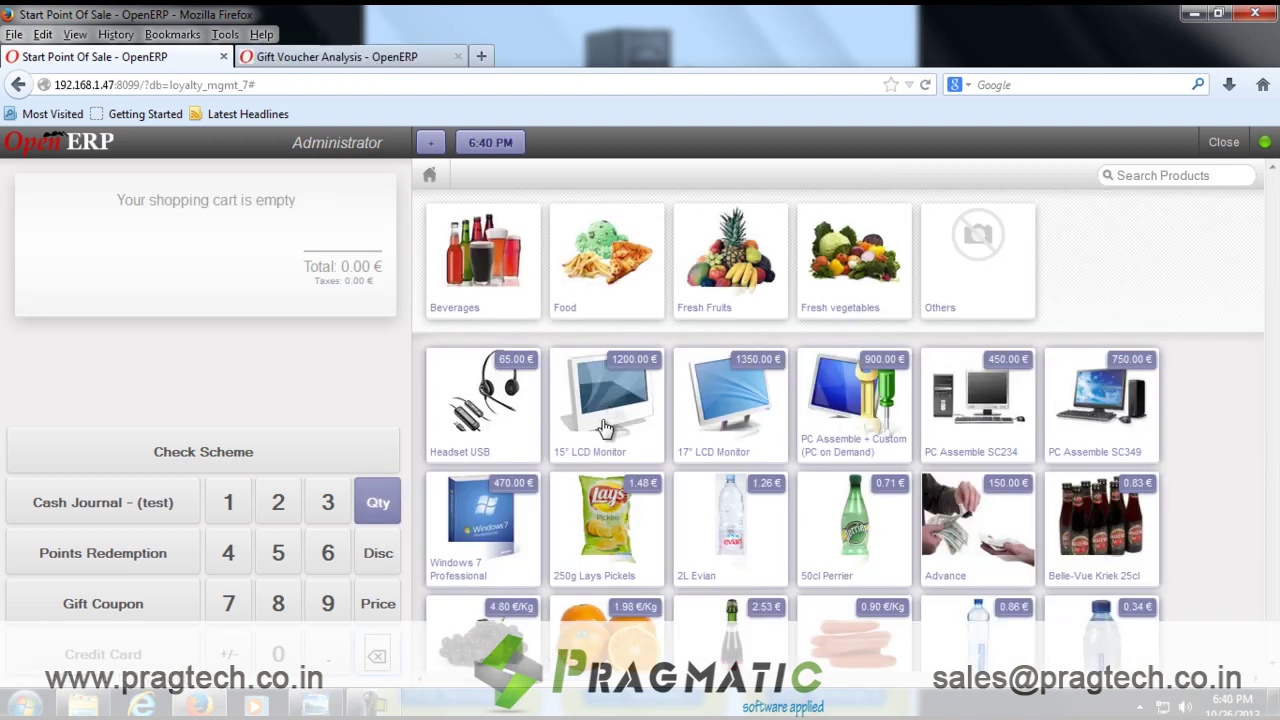
Add six 15" LCD Monitors and apply the pasted 5000.00 € gift voucher as payment.
{"action": "left_click", "coordinate": [607, 428]}
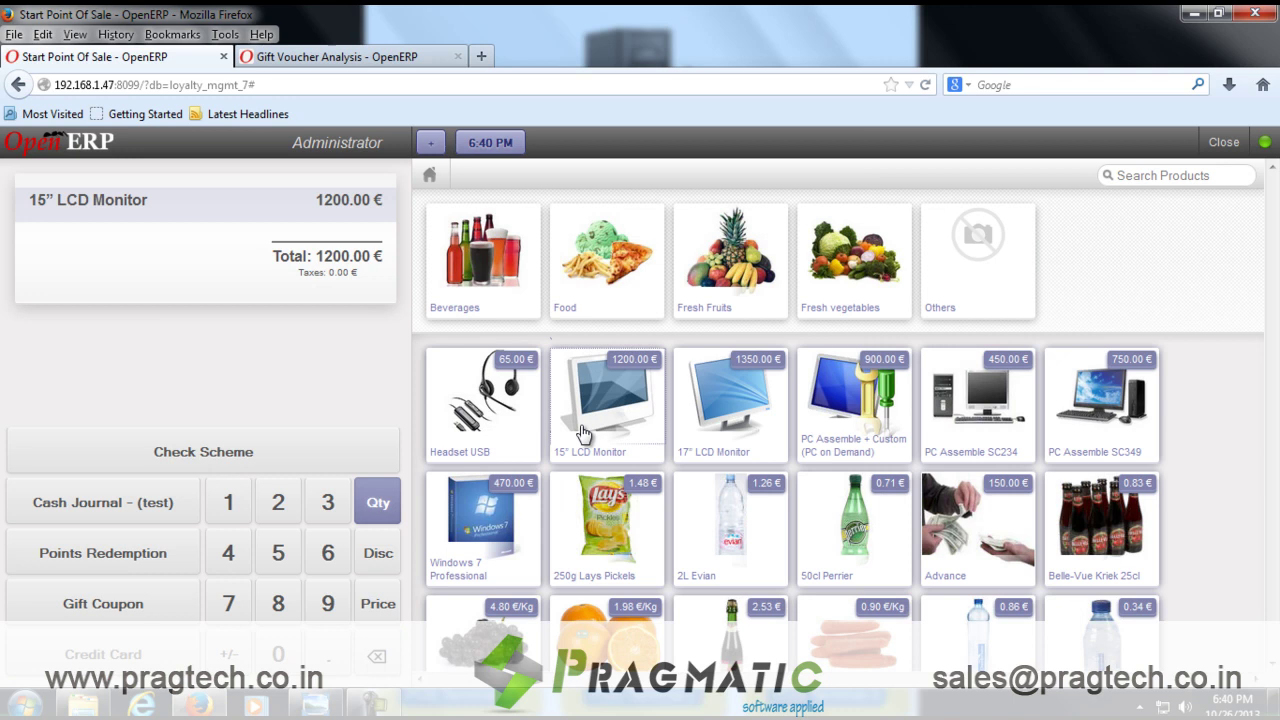
{"action": "left_click", "coordinate": [327, 551]}
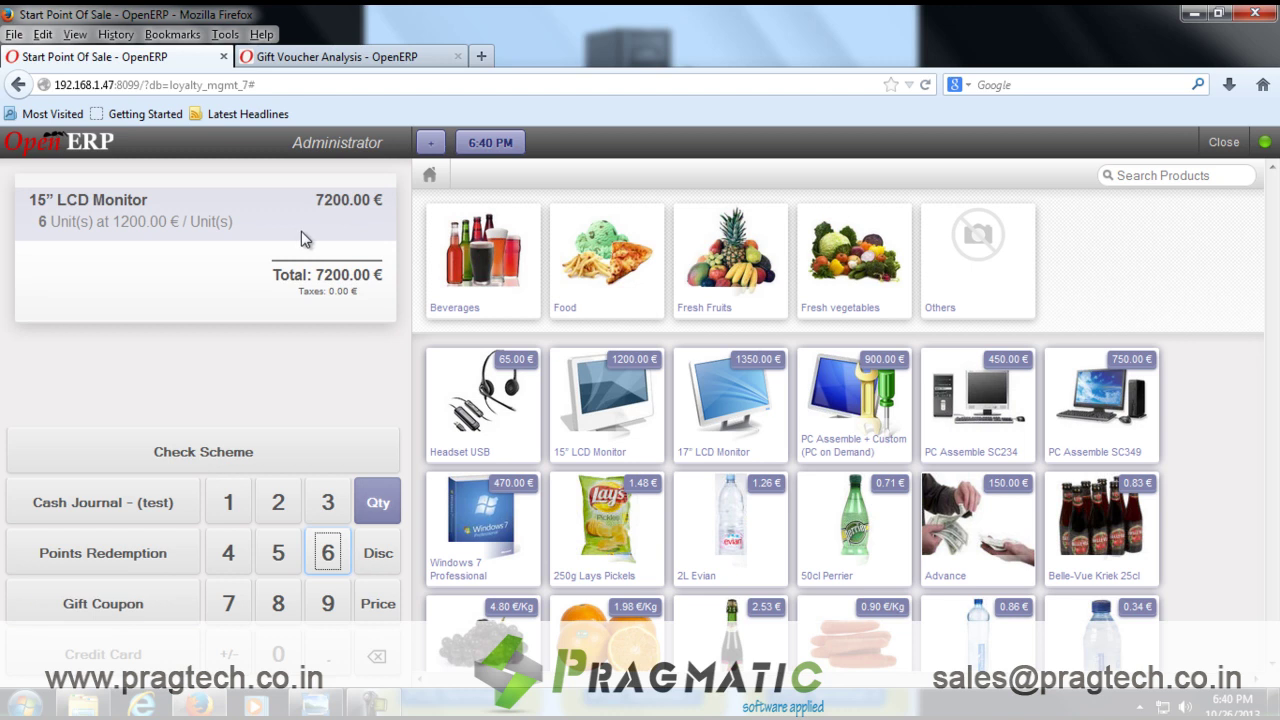
{"action": "left_click", "coordinate": [133, 610]}
{"action": "left_click", "coordinate": [852, 493]}
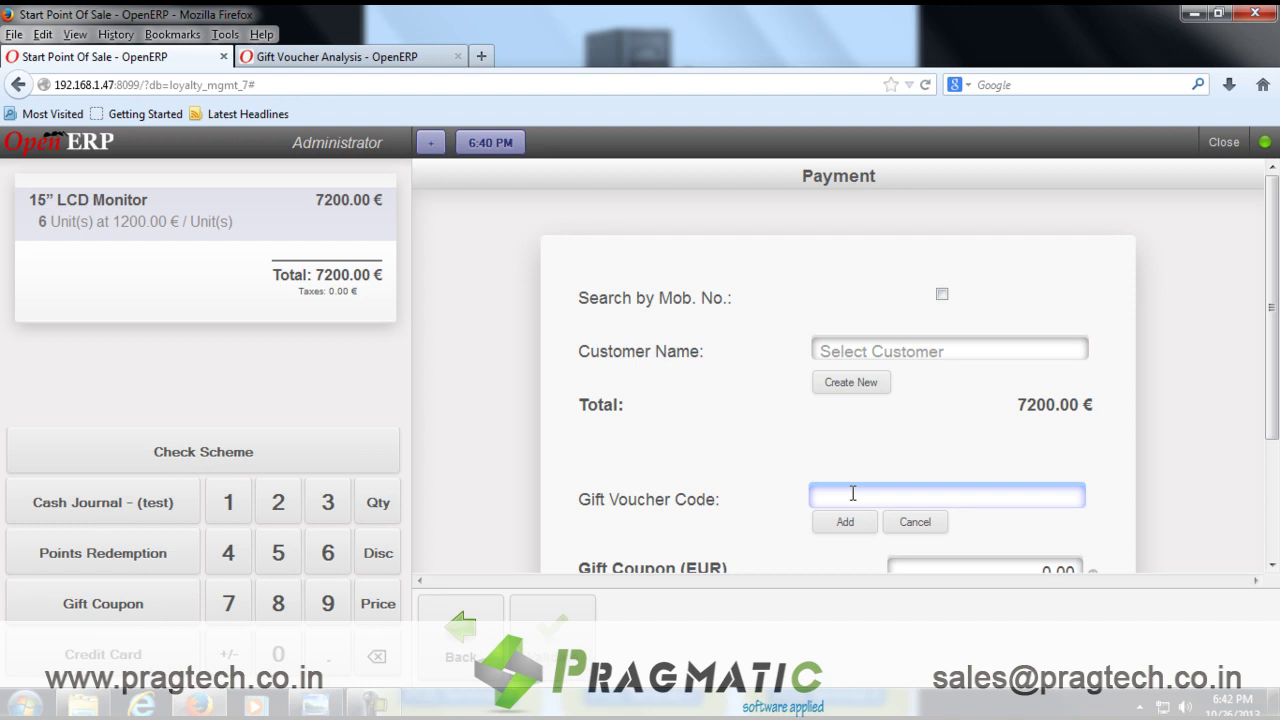
{"action": "key", "text": "ctrl+v"}
{"action": "left_click", "coordinate": [848, 523]}
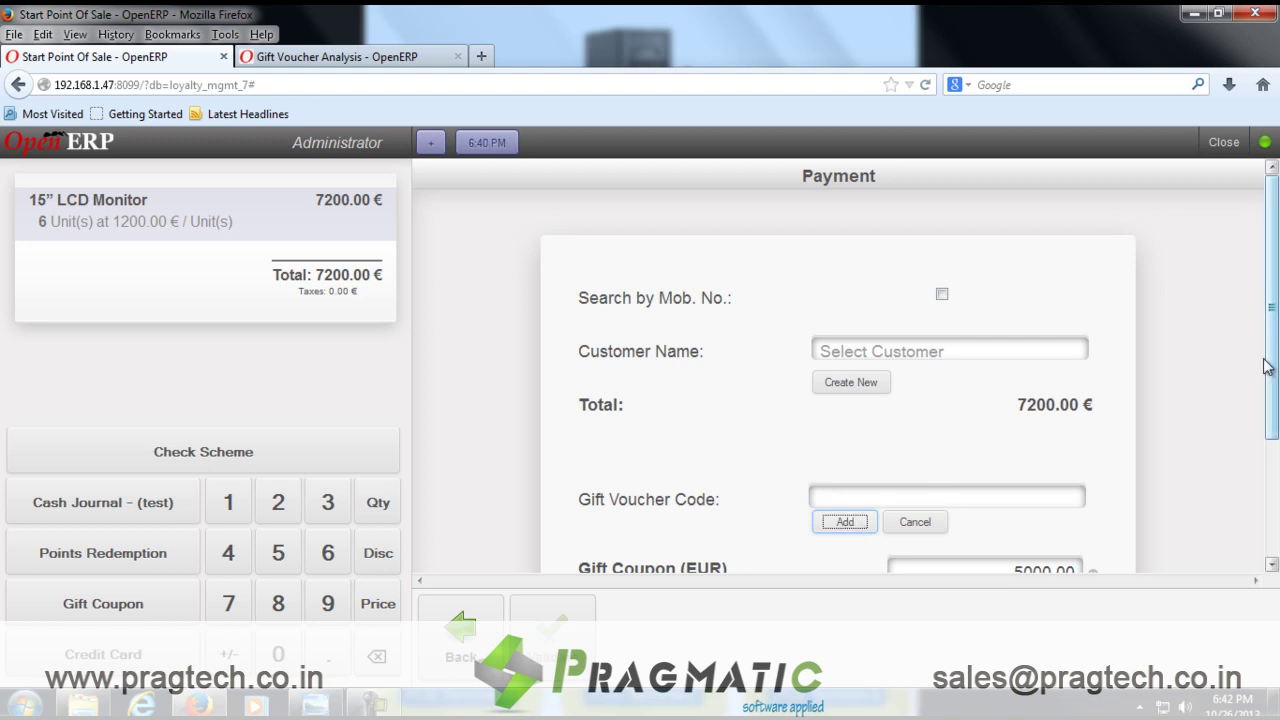
{"action": "left_click_drag", "start_coordinate": [1266, 377], "coordinate": [1266, 446]}
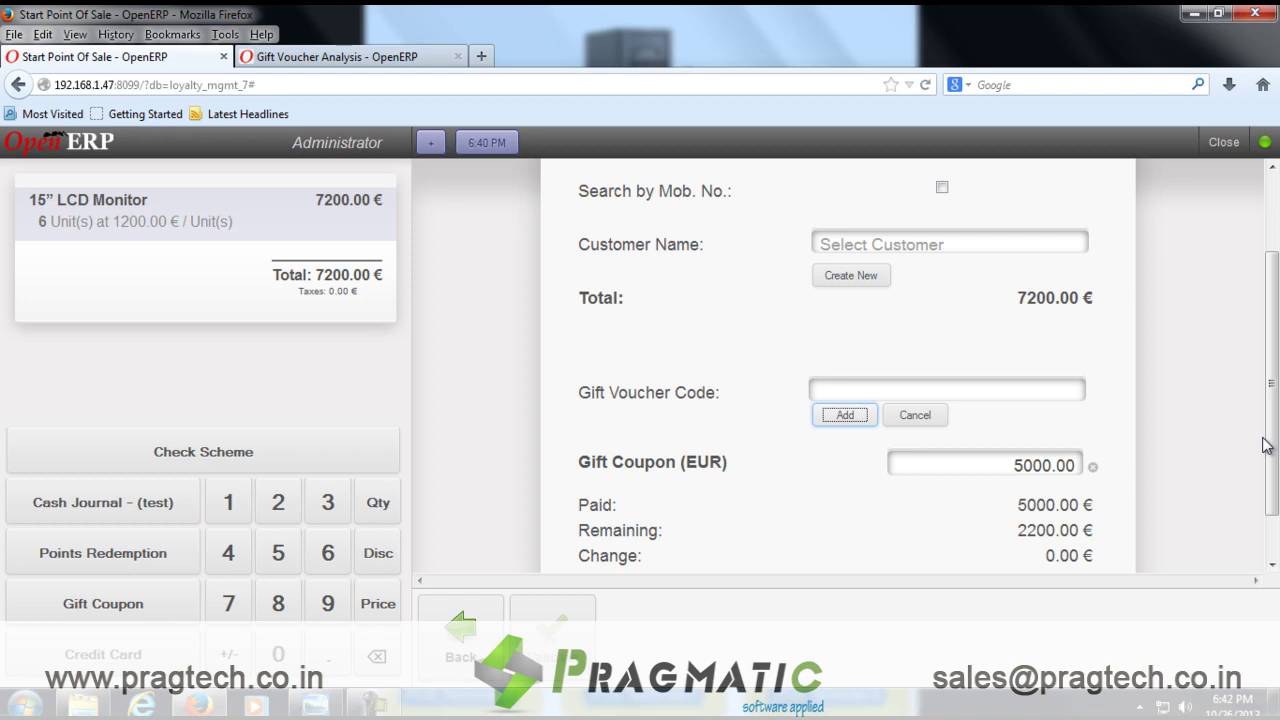
{"action": "key", "text": "Tab"}
{"action": "key", "text": "Tab"}
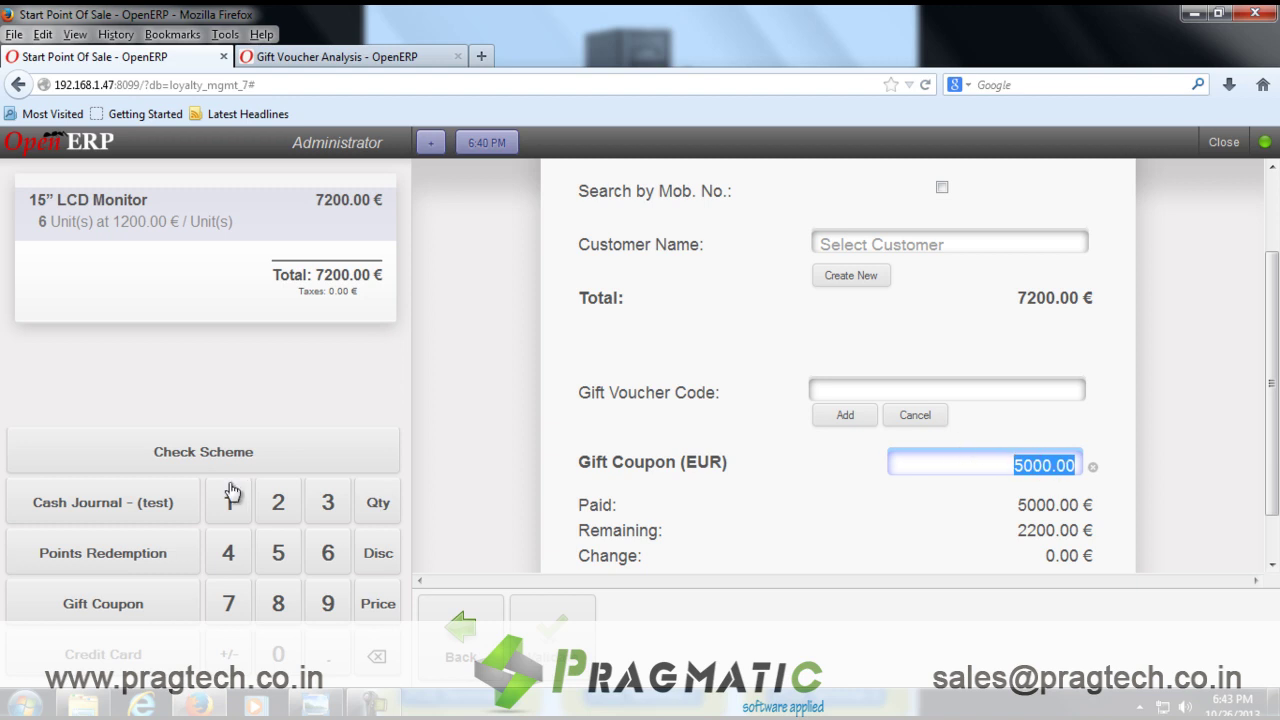
Pay the remaining 2200 in cash and validate the order.
{"action": "left_click", "coordinate": [107, 503]}
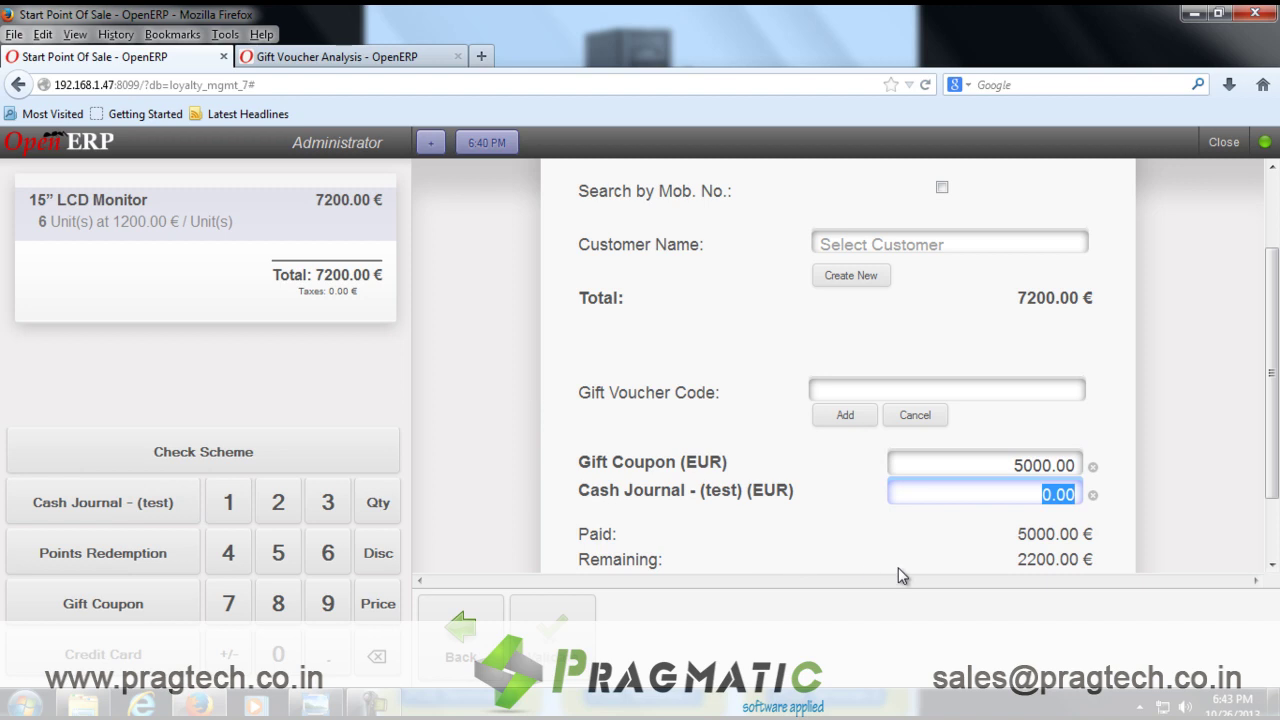
{"action": "type", "text": "22000"}
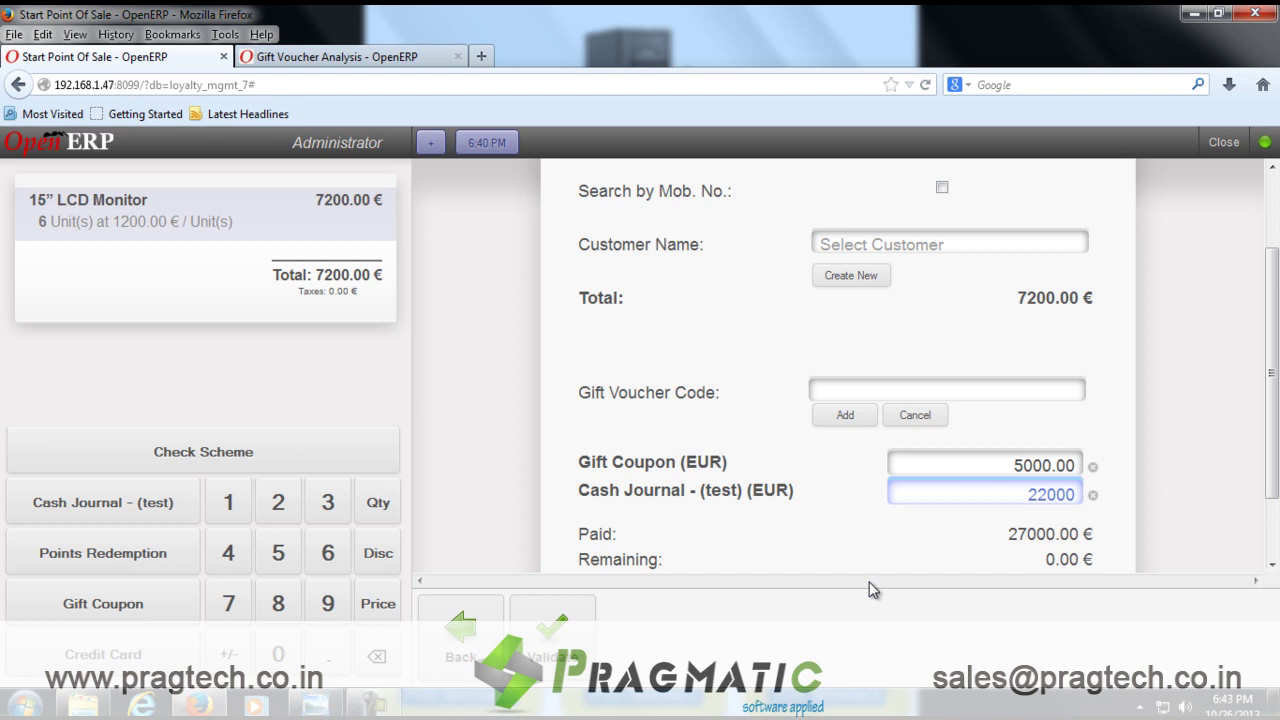
{"action": "key", "text": "BackSpace"}
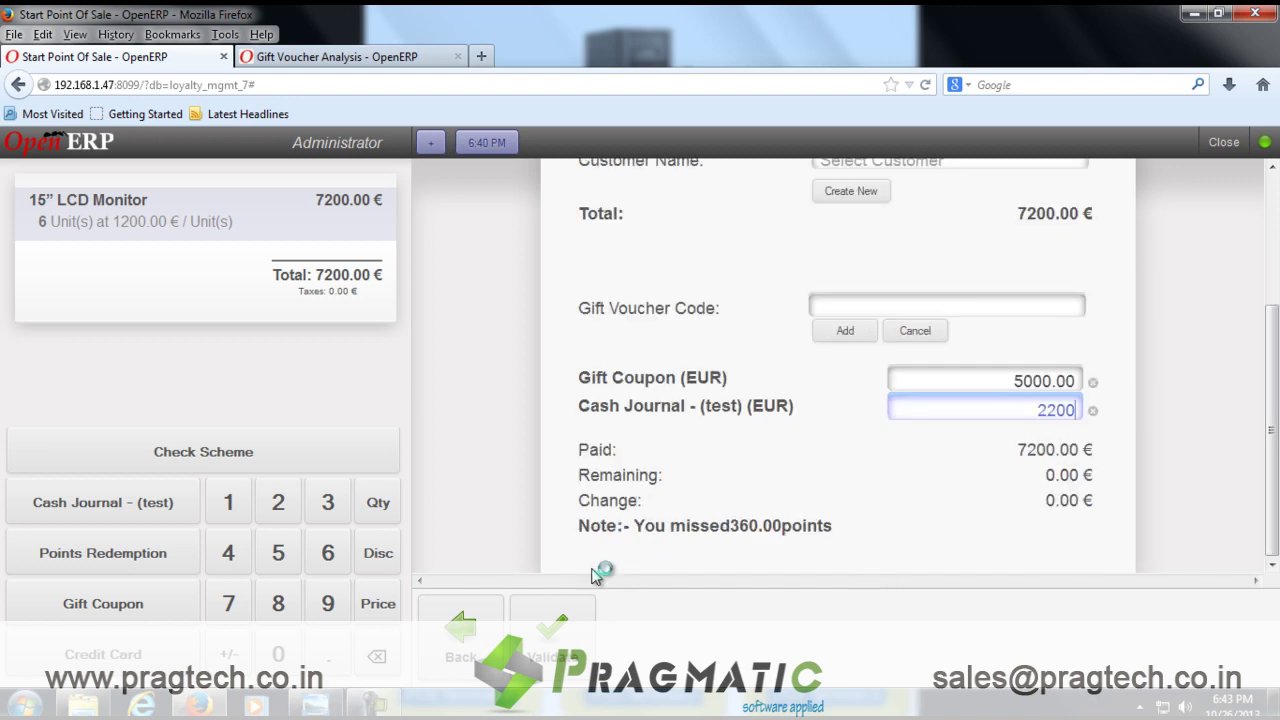
{"action": "left_click", "coordinate": [552, 628]}
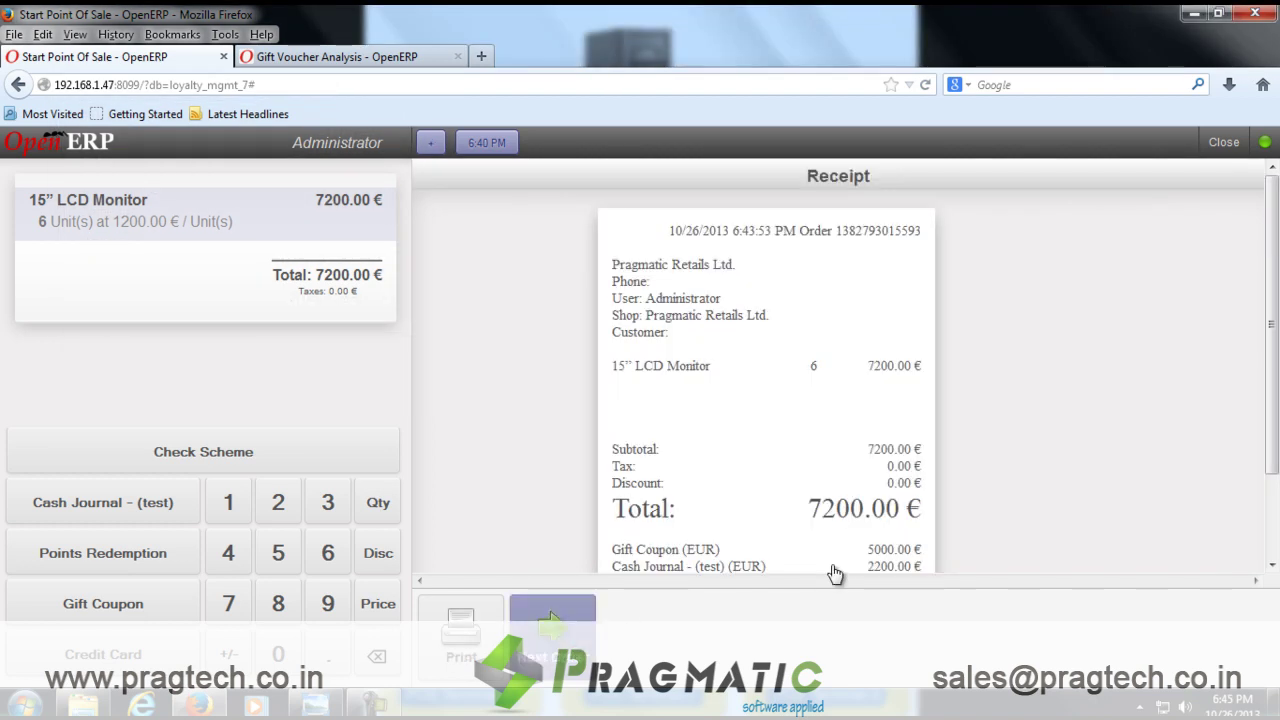